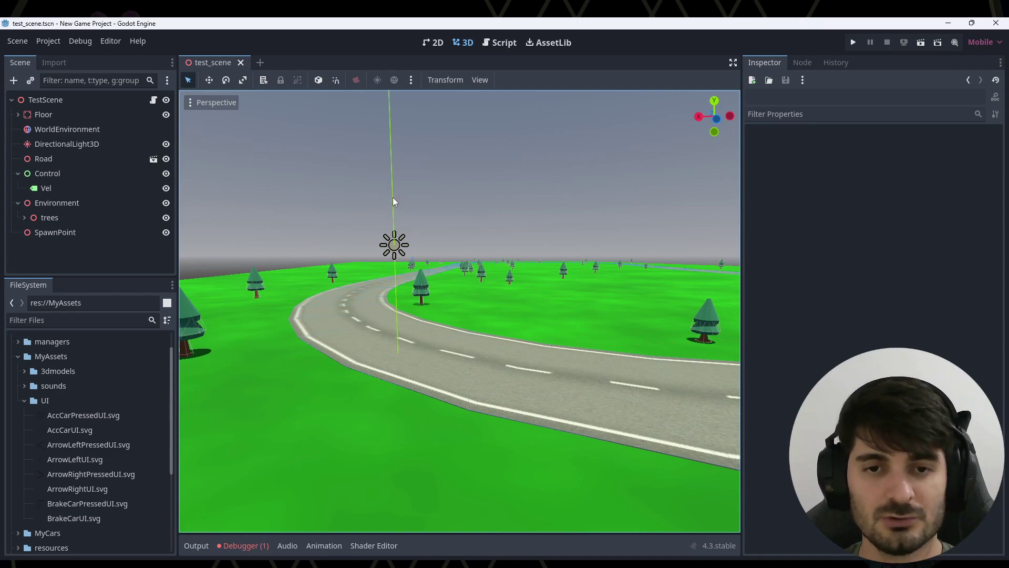
# Orbit and pan the 3D view so the road loop sits level, seen from above
pyautogui.moveTo(377, 273); pyautogui.dragTo(381, 296, button='middle')
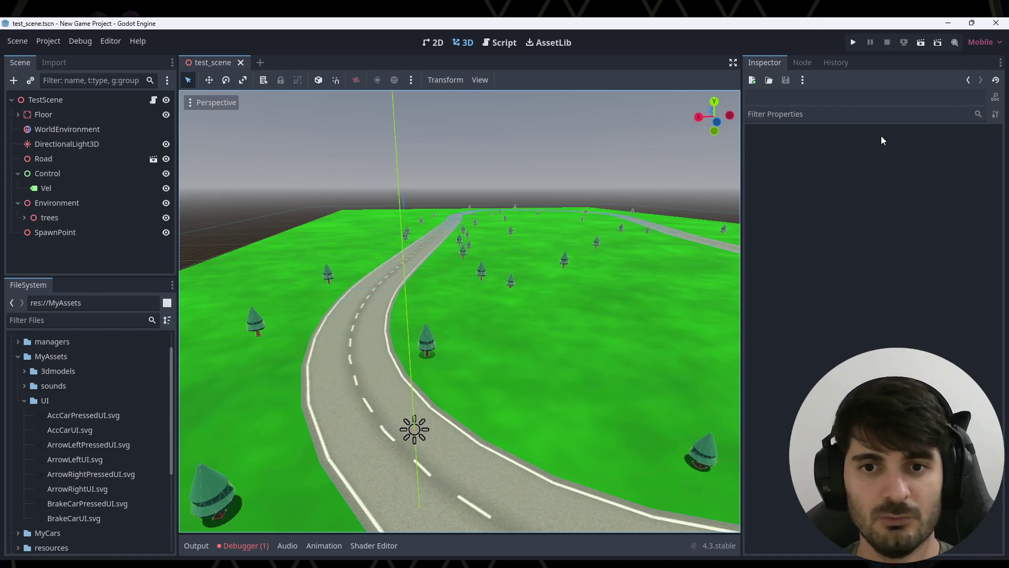
pyautogui.keyDown('shift'); pyautogui.moveTo(709, 279); pyautogui.dragTo(689, 233, button='middle'); pyautogui.keyUp('shift')
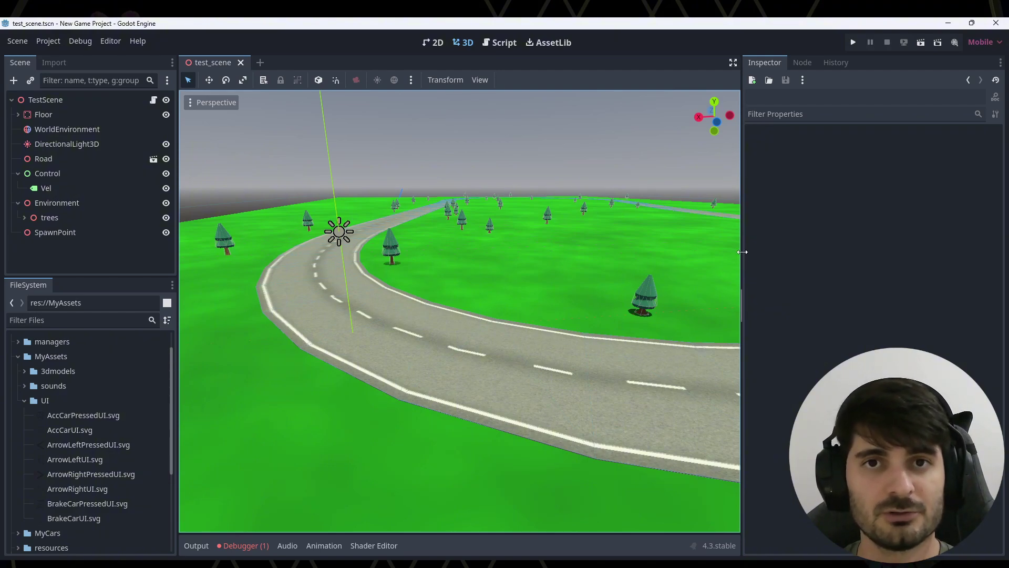
pyautogui.moveTo(741, 252); pyautogui.dragTo(770, 255)
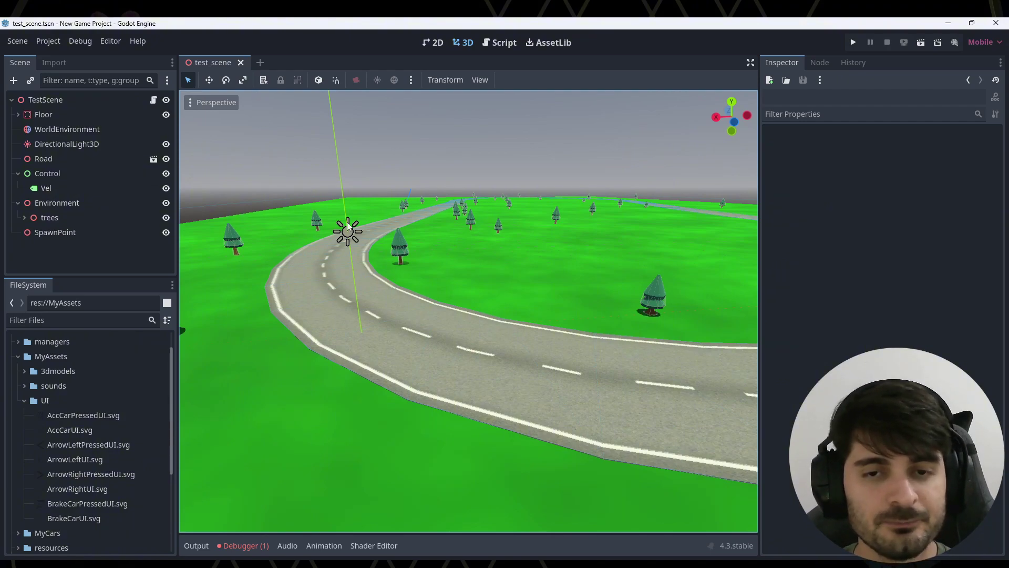
pyautogui.scroll(-5, 443, 251)
pyautogui.scroll(2, 422, 269)
pyautogui.moveTo(423, 269); pyautogui.dragTo(498, 266, button='middle')
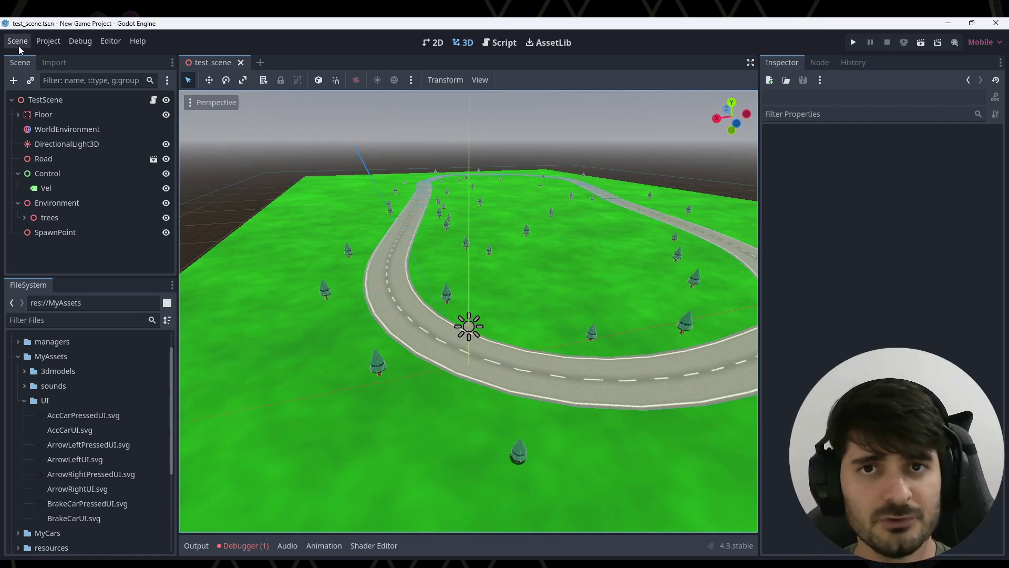
# Check the Display > Window settings in Project Settings
pyautogui.click(18, 46)
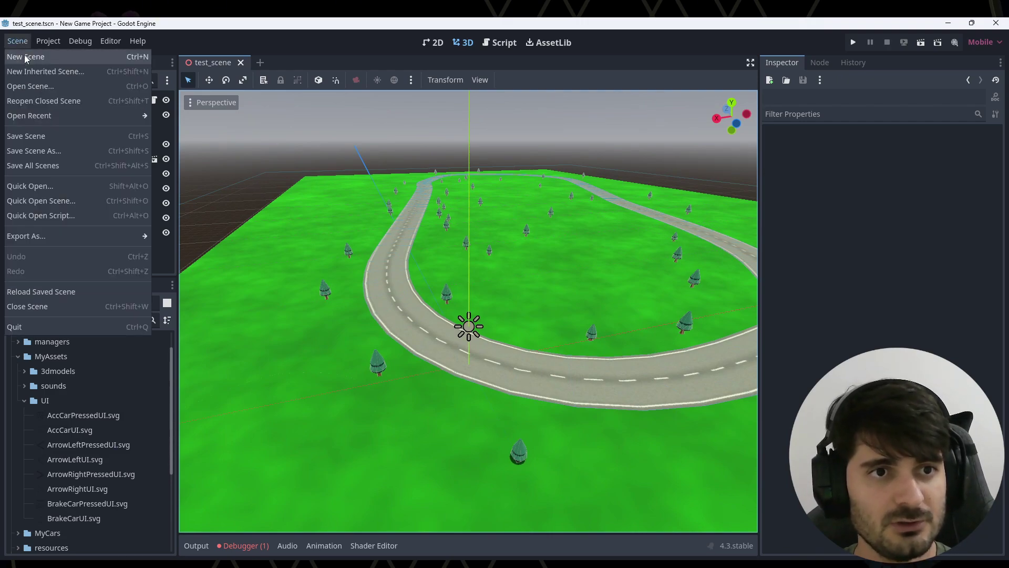
pyautogui.moveTo(40, 41)
pyautogui.click(56, 62)
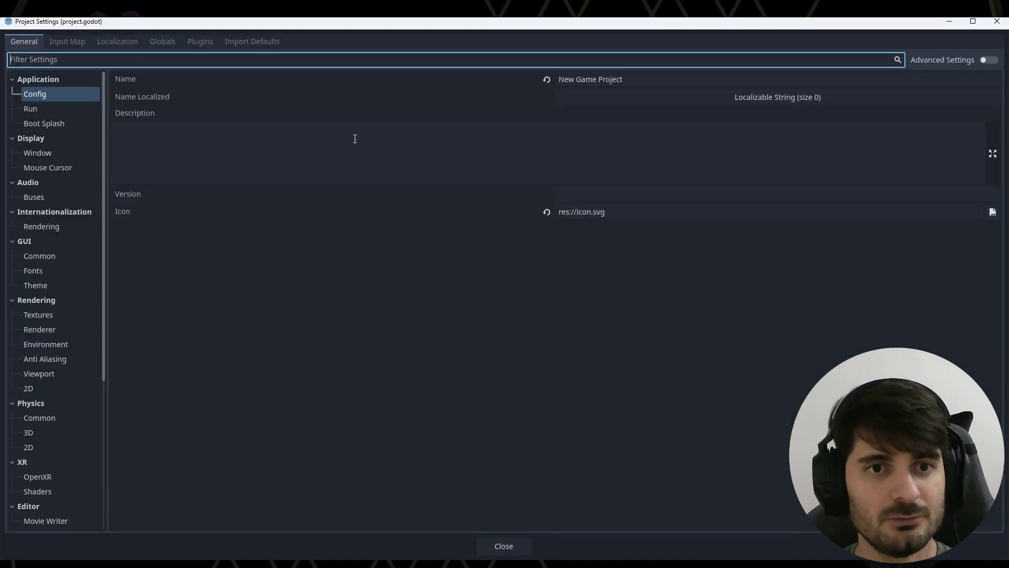
pyautogui.click(35, 150)
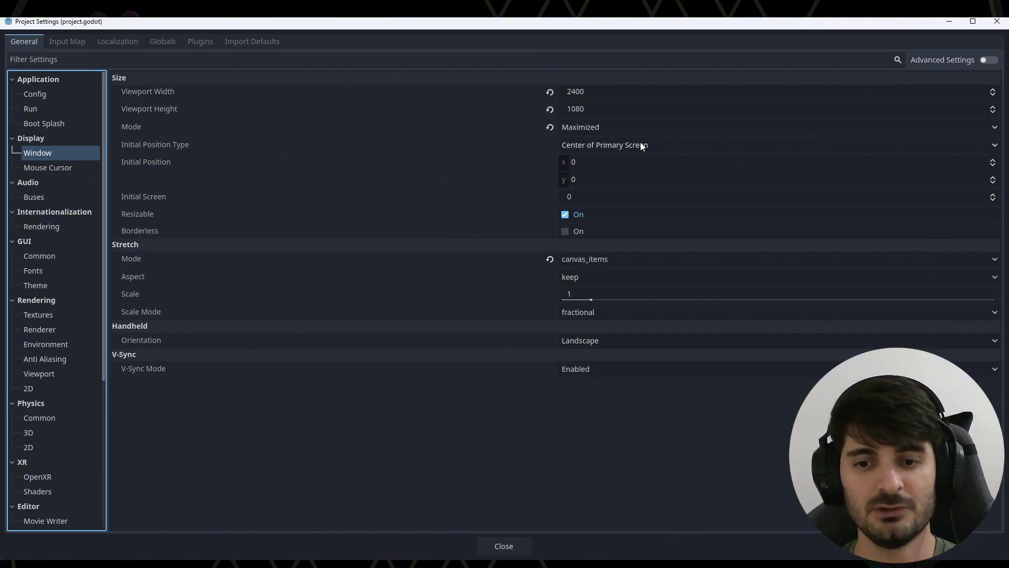
pyautogui.click(996, 22)
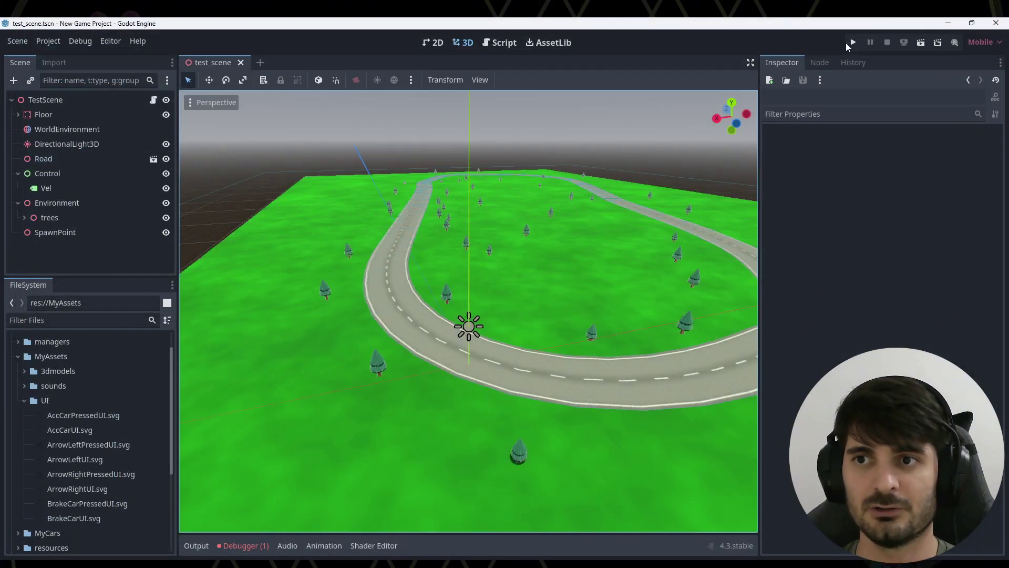
# Test-drive the Skyline car, accelerating and steering right, then stop the game
pyautogui.click(848, 43)
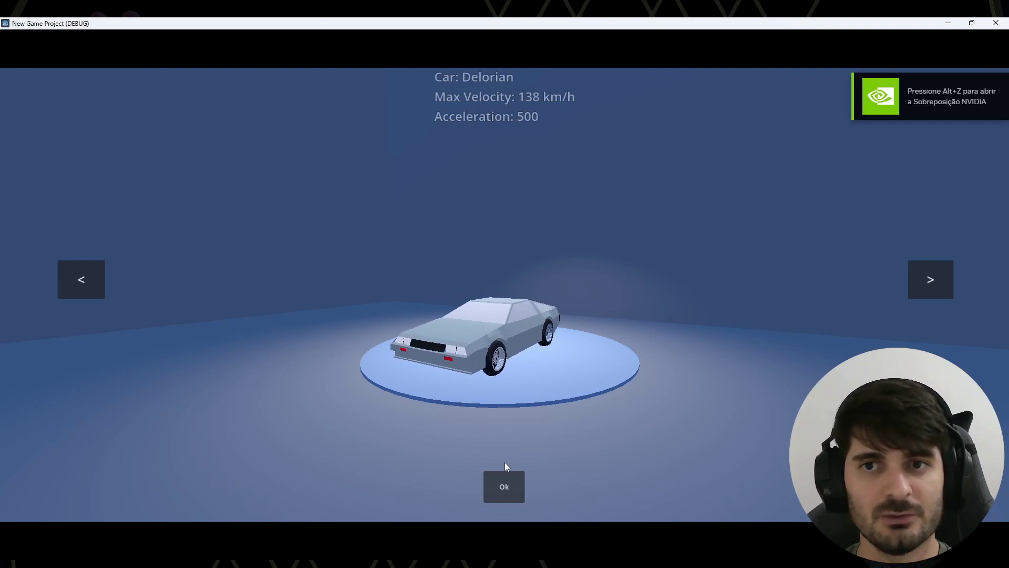
pyautogui.click(935, 277)
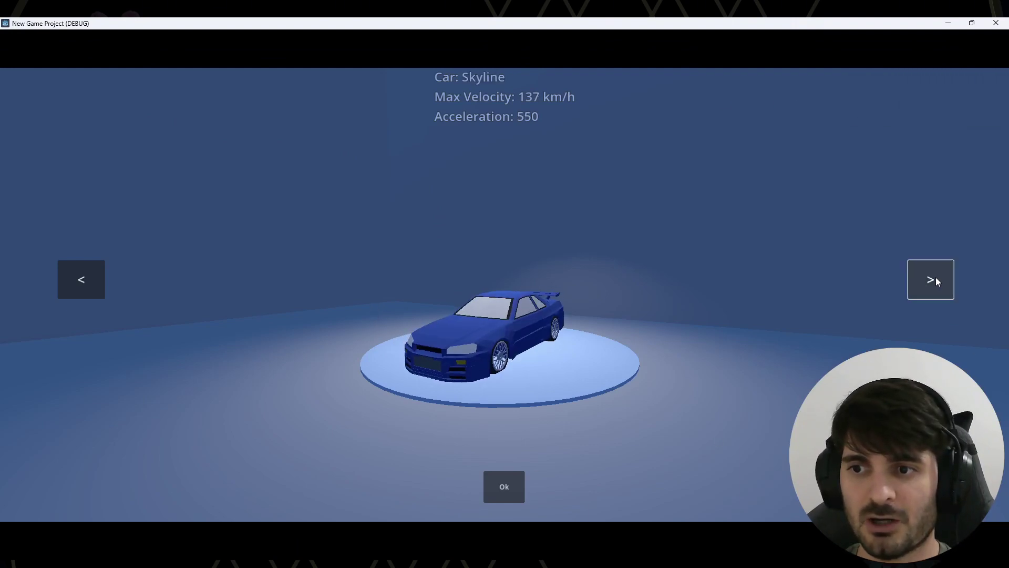
pyautogui.click(518, 483)
pyautogui.press('Up')
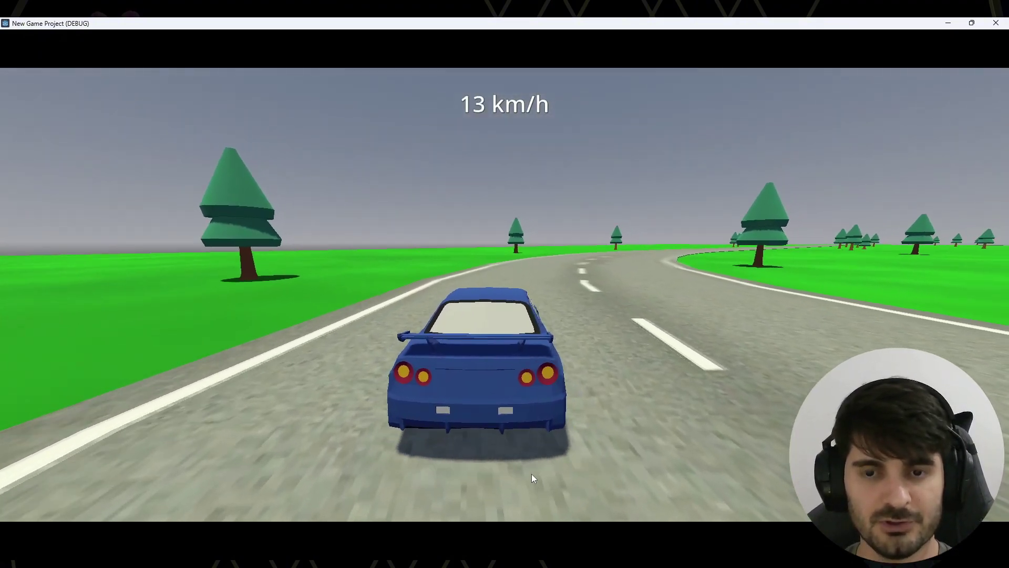
pyautogui.press('Right')
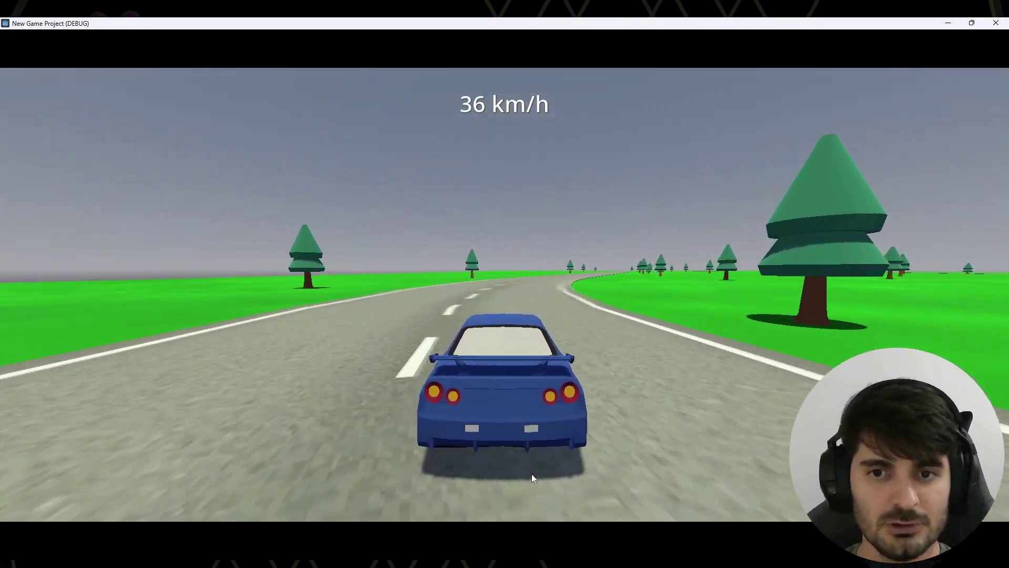
pyautogui.hotkey('alt', 'Tab')
pyautogui.click(887, 42)
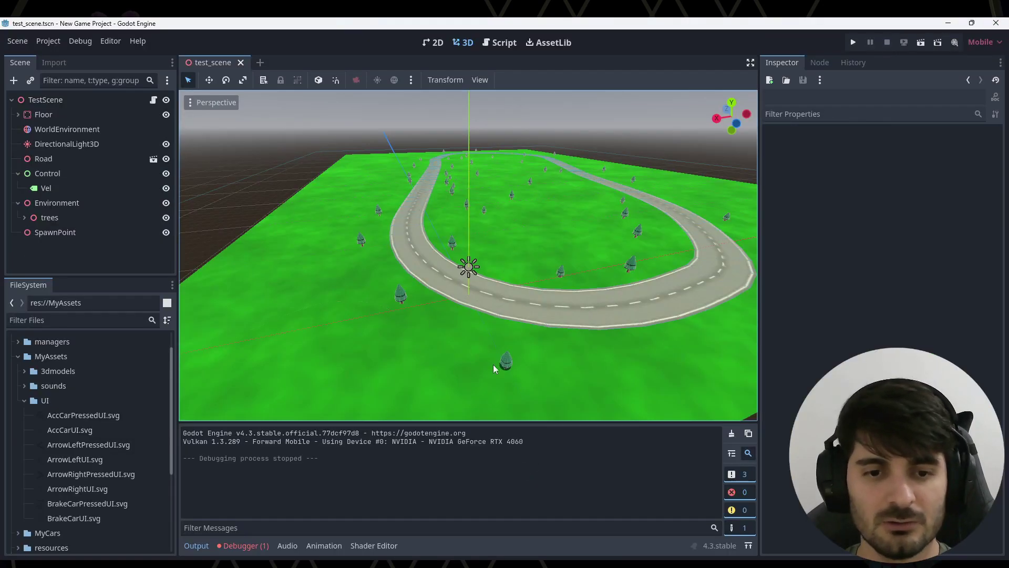
# Hide the log messages panel to enlarge the 3D view
pyautogui.click(196, 545)
pyautogui.scroll(3, 493, 375)
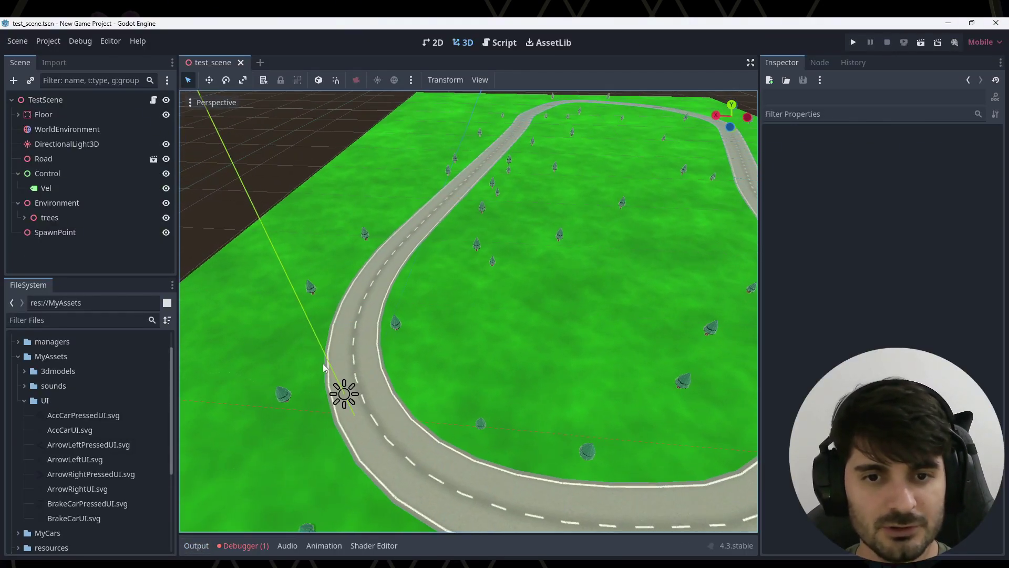
pyautogui.scroll(3, 351, 330)
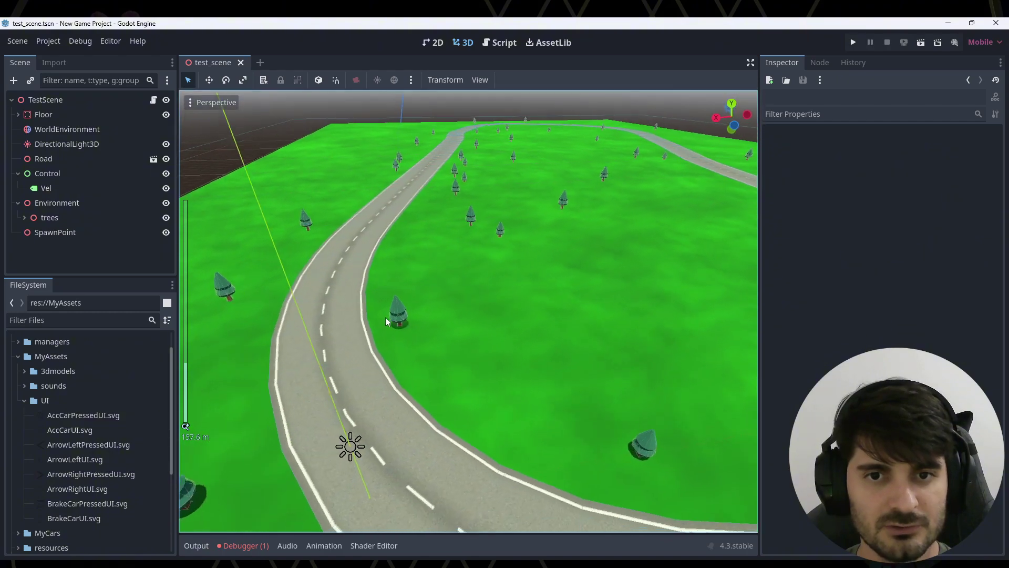
pyautogui.scroll(-3, 386, 317)
pyautogui.write('mana')
# Open car_manager.gd and inspect the load_all_cars resource list and Delorian preload line
pyautogui.doubleClick(52, 384)
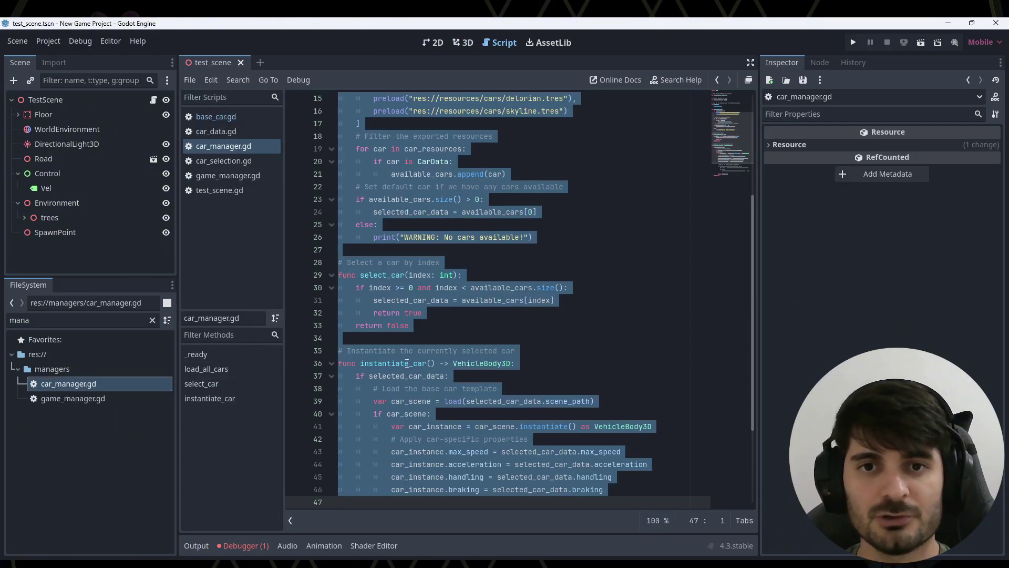
pyautogui.scroll(5, 572, 310)
pyautogui.click(571, 311)
pyautogui.scroll(-1, 571, 308)
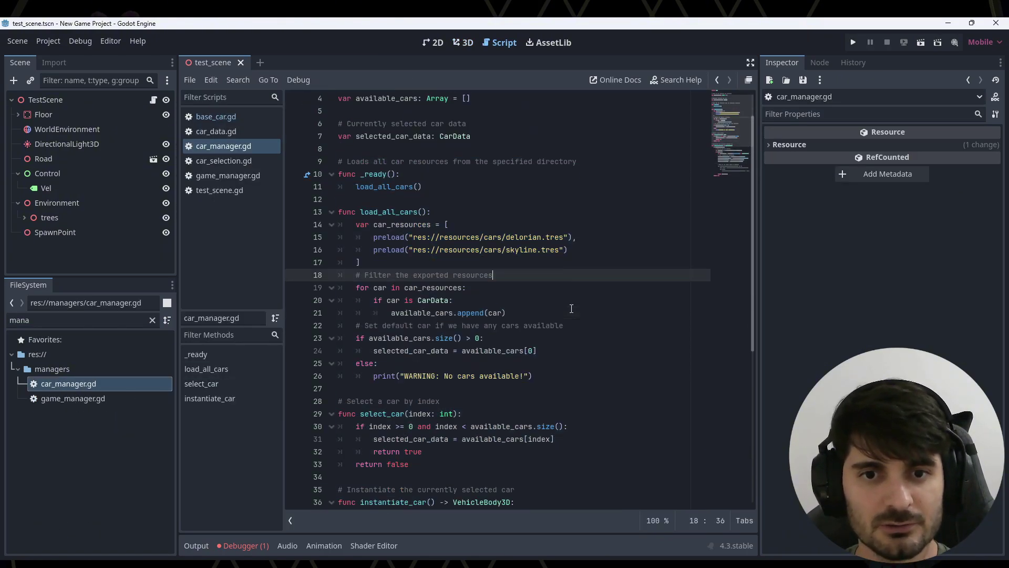
pyautogui.moveTo(379, 265); pyautogui.dragTo(300, 215)
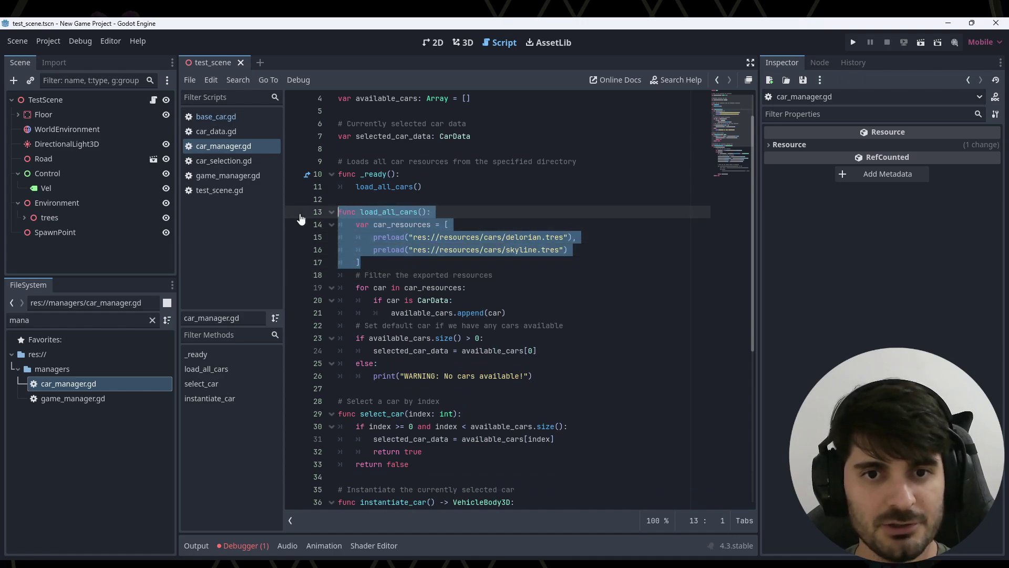
pyautogui.click(433, 250)
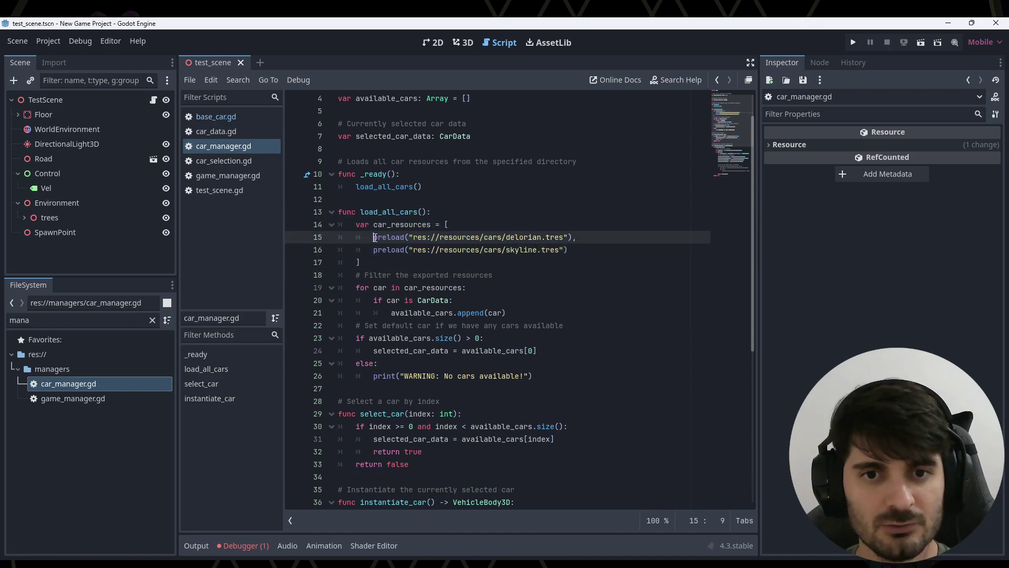
pyautogui.moveTo(374, 237); pyautogui.dragTo(586, 233)
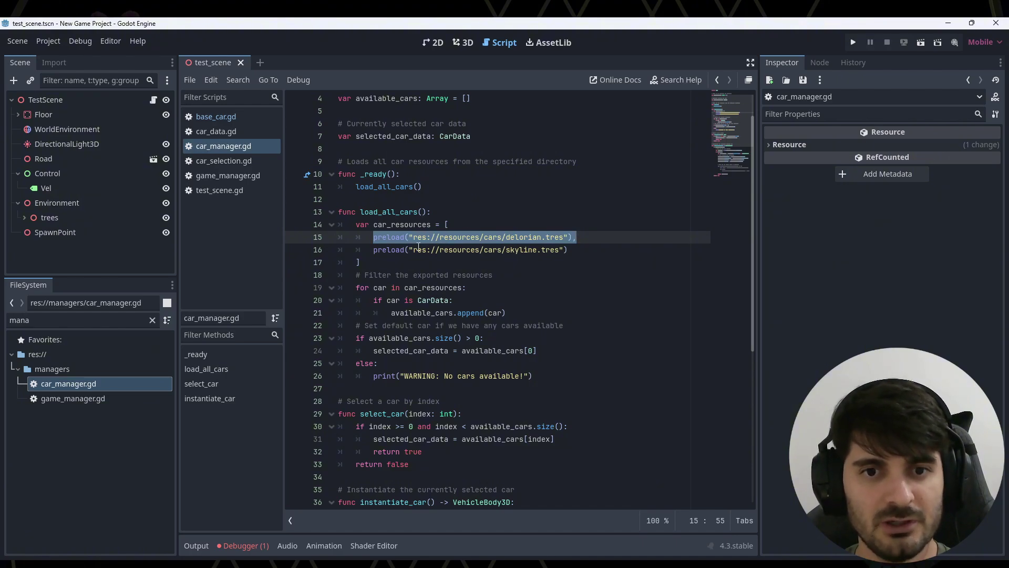
# Clear the 'mana' file filter and read through the full load_all_cars function
pyautogui.click(152, 319)
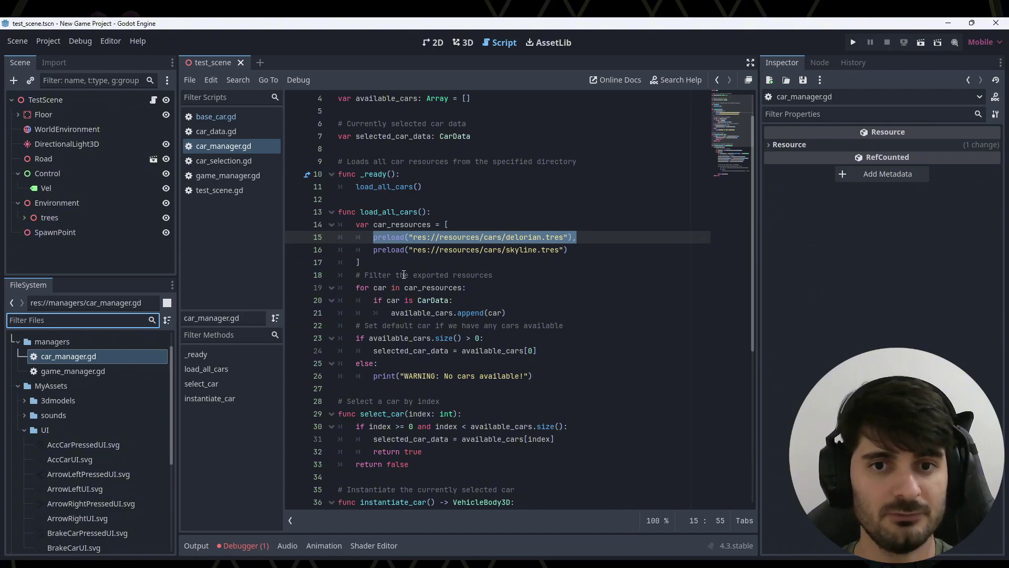
pyautogui.moveTo(367, 262)
pyautogui.mouseDown()
pyautogui.moveTo(339, 199)
pyautogui.moveTo(591, 383)
pyautogui.mouseUp()
pyautogui.click(463, 226)
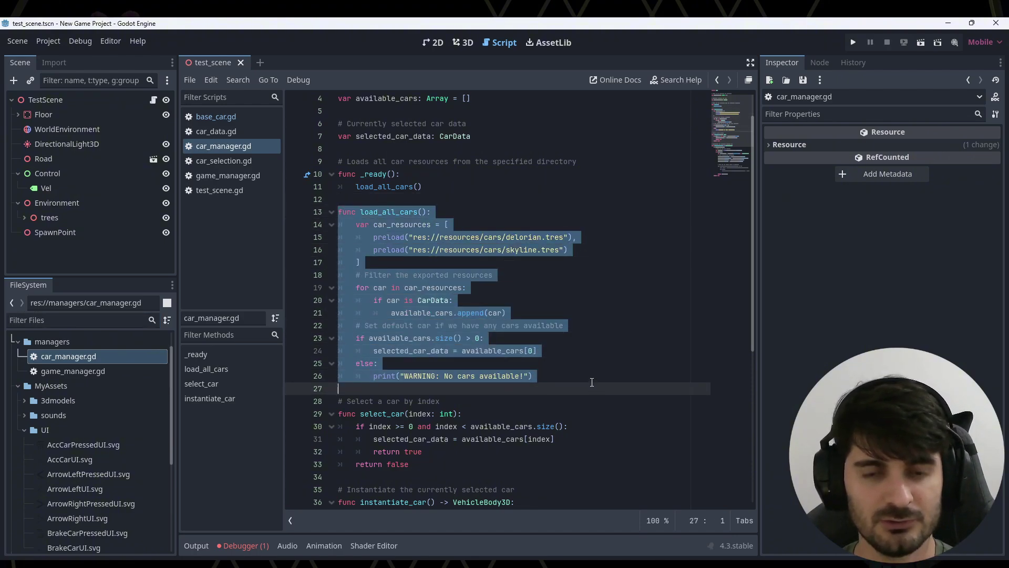
pyautogui.click(597, 351)
pyautogui.scroll(1, 610, 342)
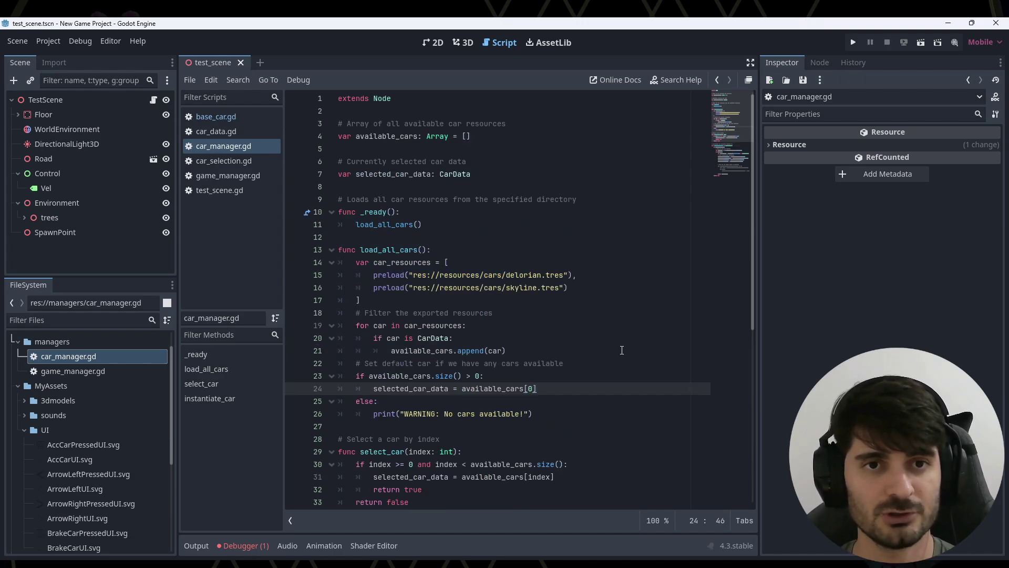
# Create a new scene with a User Interface Control root named ControlUIMobile
pyautogui.click(260, 62)
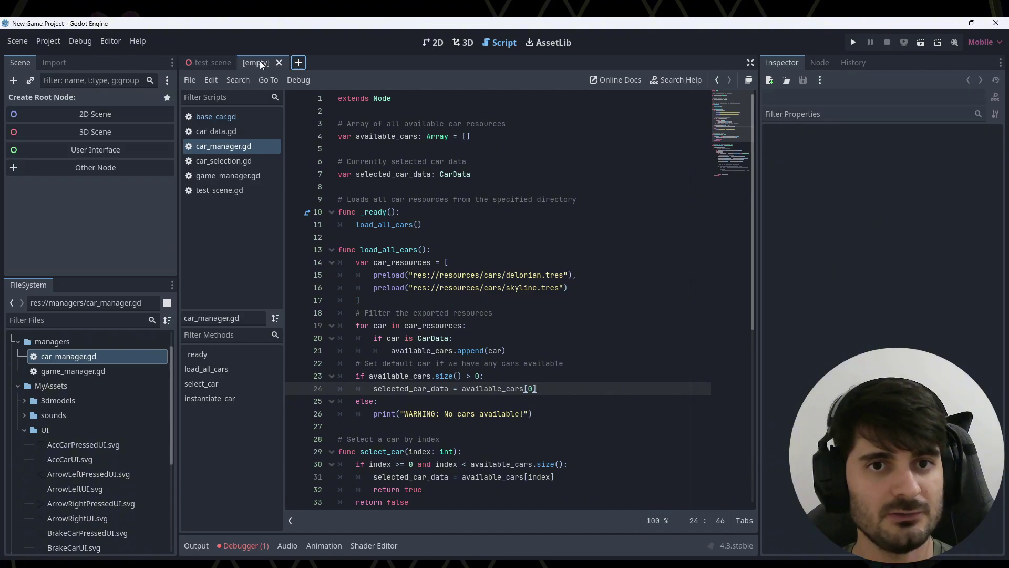
pyautogui.click(81, 151)
pyautogui.doubleClick(58, 103)
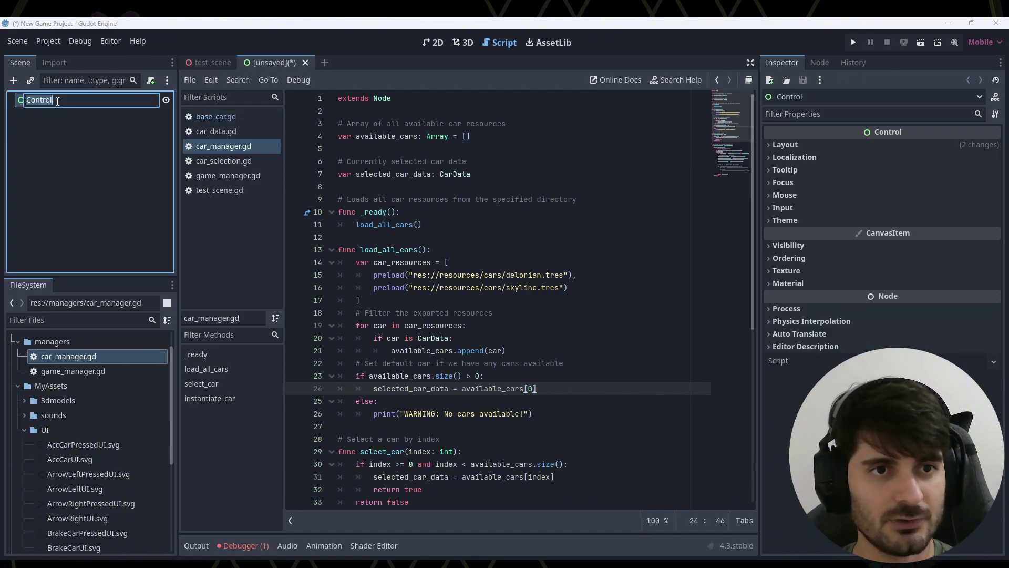
pyautogui.click(63, 101)
pyautogui.write('UI')
pyautogui.press('Return')
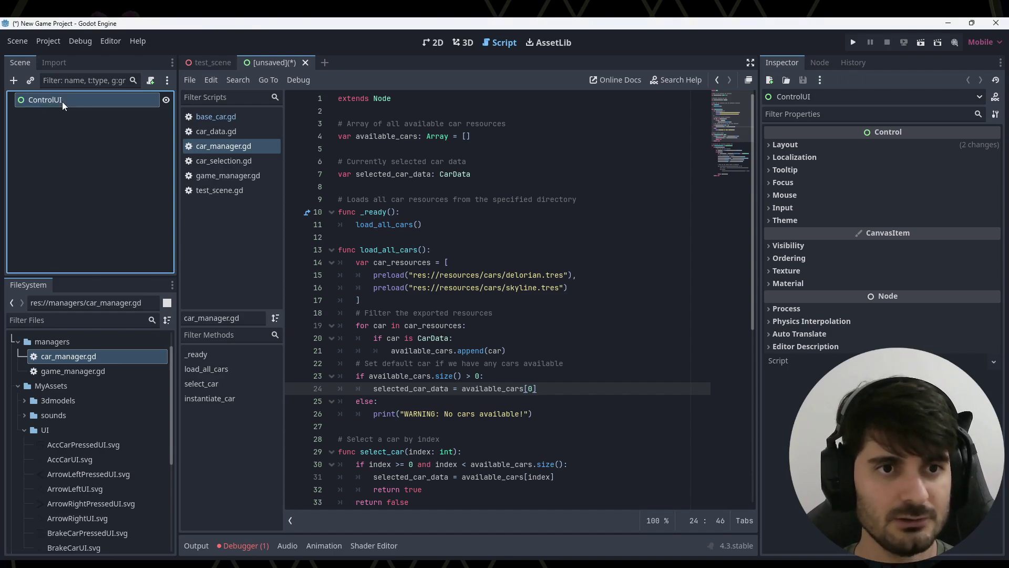
pyautogui.doubleClick(54, 99)
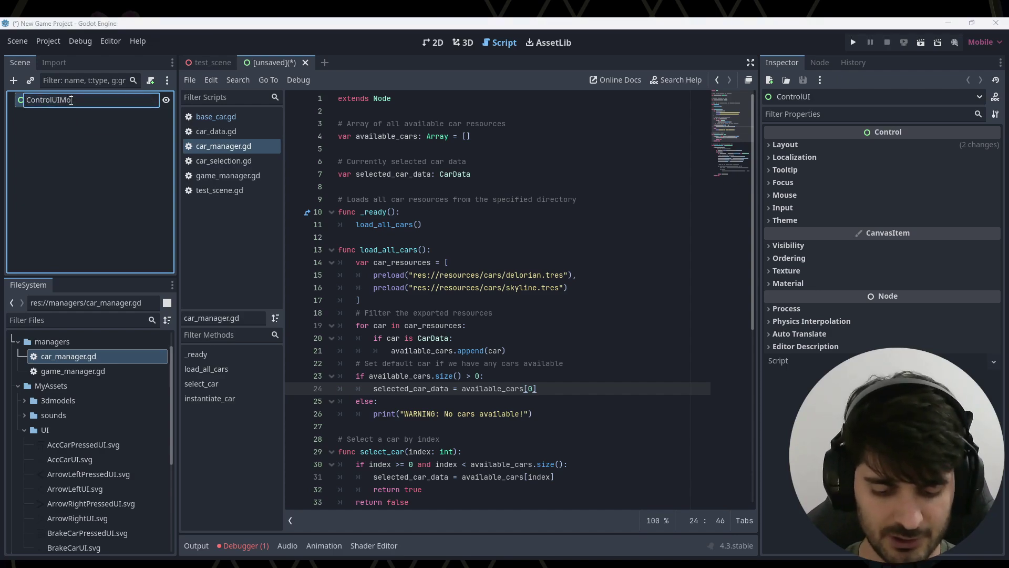
pyautogui.write('Mobile')
pyautogui.press('Return')
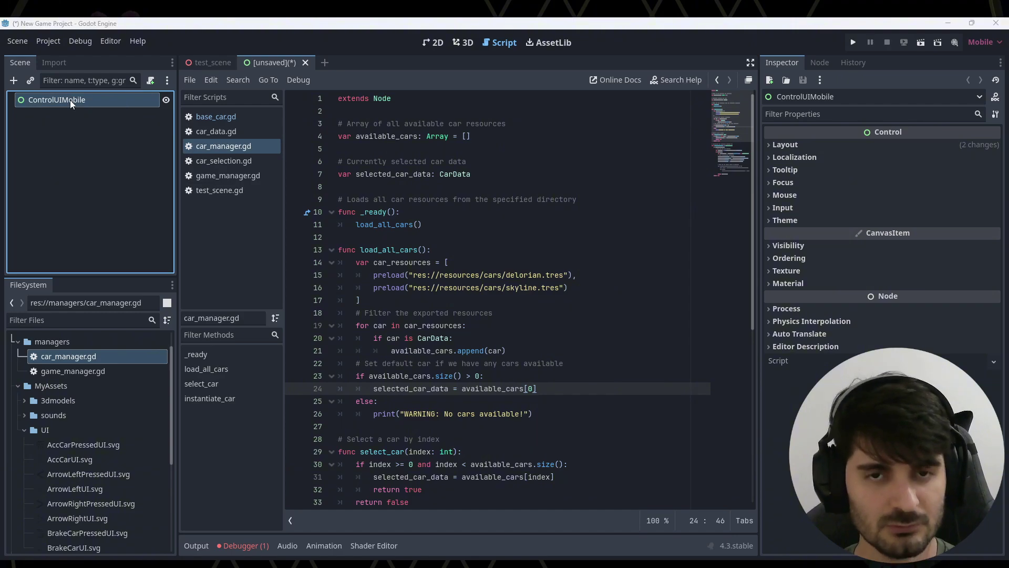
# Save the scene as control_ui_mobile.tscn in the Tests folder
pyautogui.hotkey('ctrl', 's')
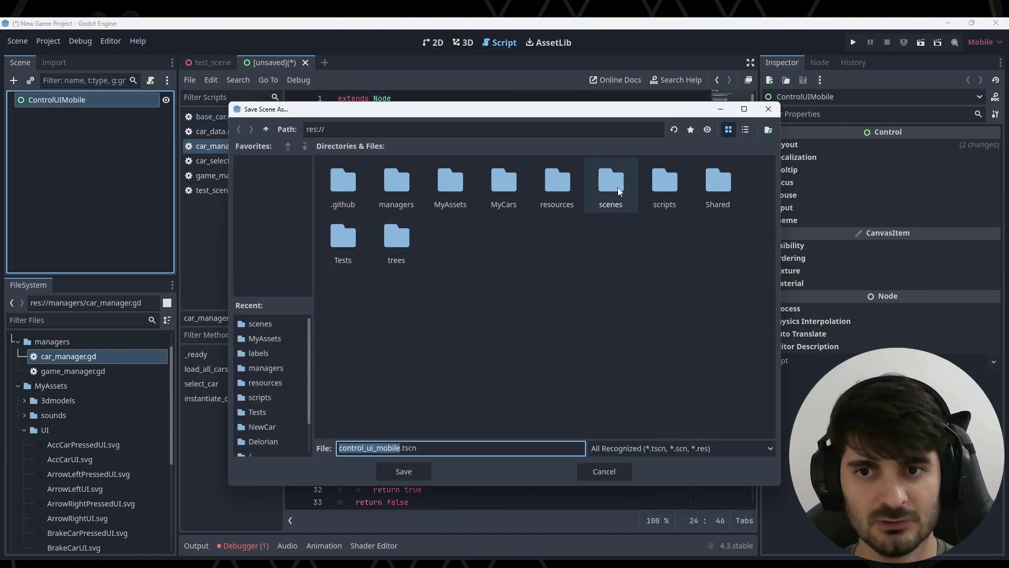
pyautogui.doubleClick(617, 187)
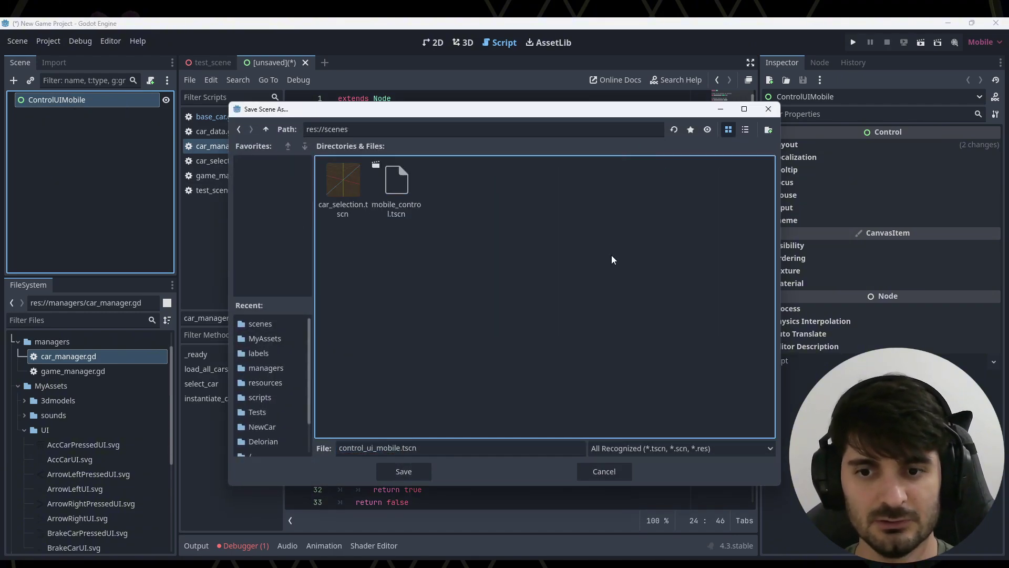
pyautogui.click(400, 470)
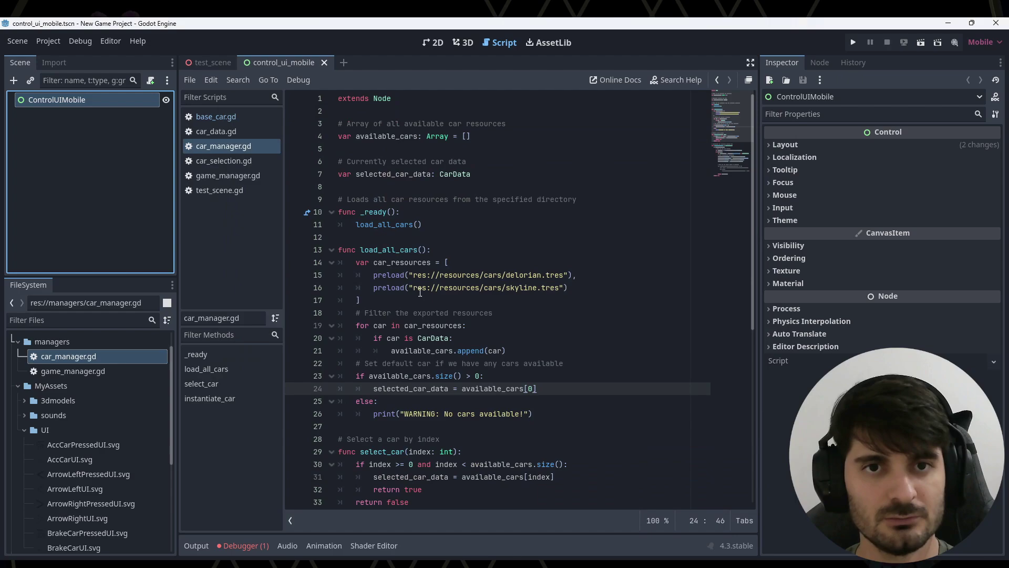
# Show the ControlUIMobile layout in the 2D editor, zoomed out to the whole rectangle
pyautogui.click(431, 43)
pyautogui.scroll(-2, 547, 297)
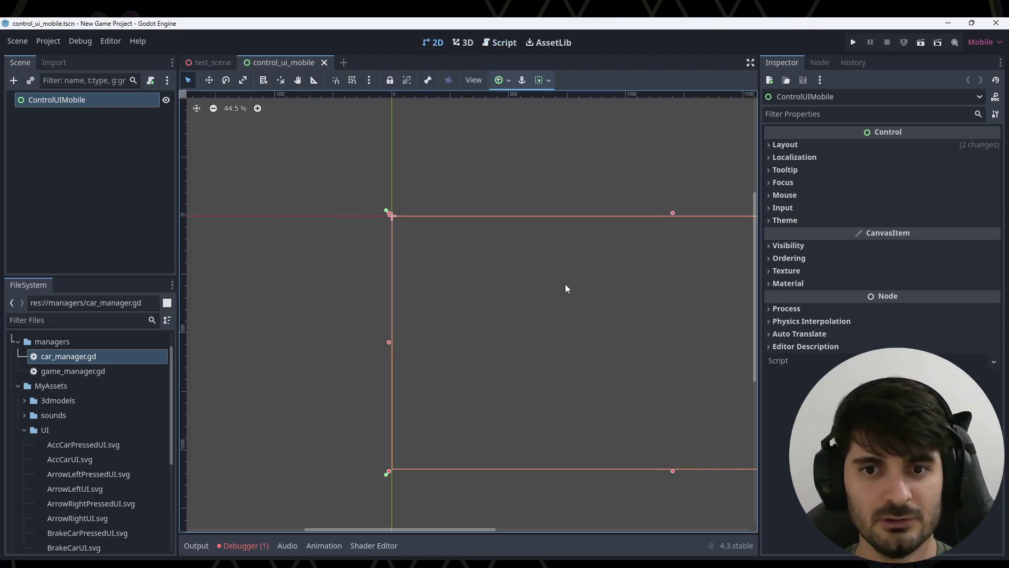
pyautogui.scroll(-2, 565, 284)
pyautogui.hscroll(3, 431, 291)
pyautogui.hscroll(-1, 417, 263)
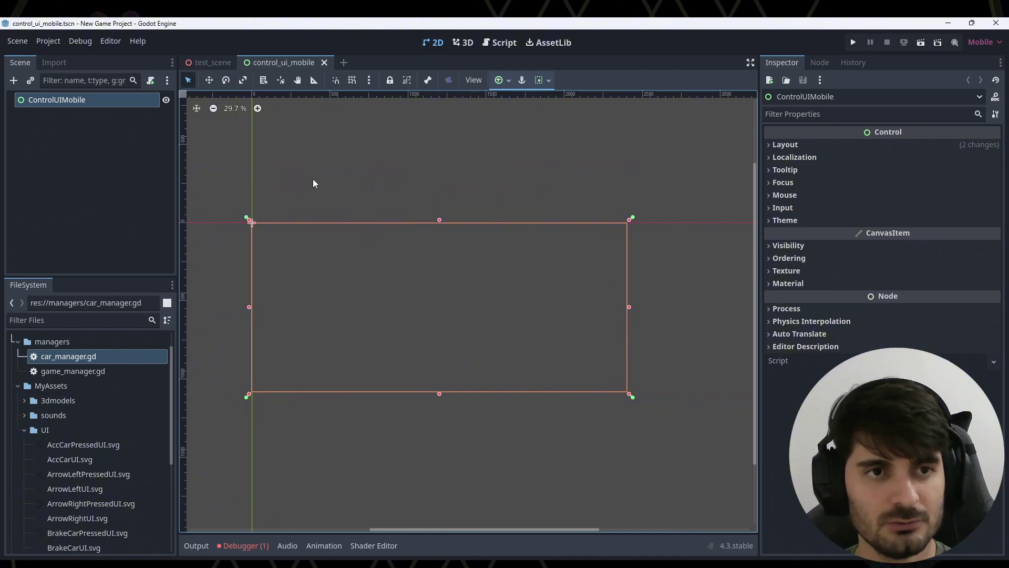
pyautogui.rightClick(71, 104)
# Add a TouchScreenButton child under ControlUIMobile, found by searching 'button' among node types
pyautogui.click(91, 114)
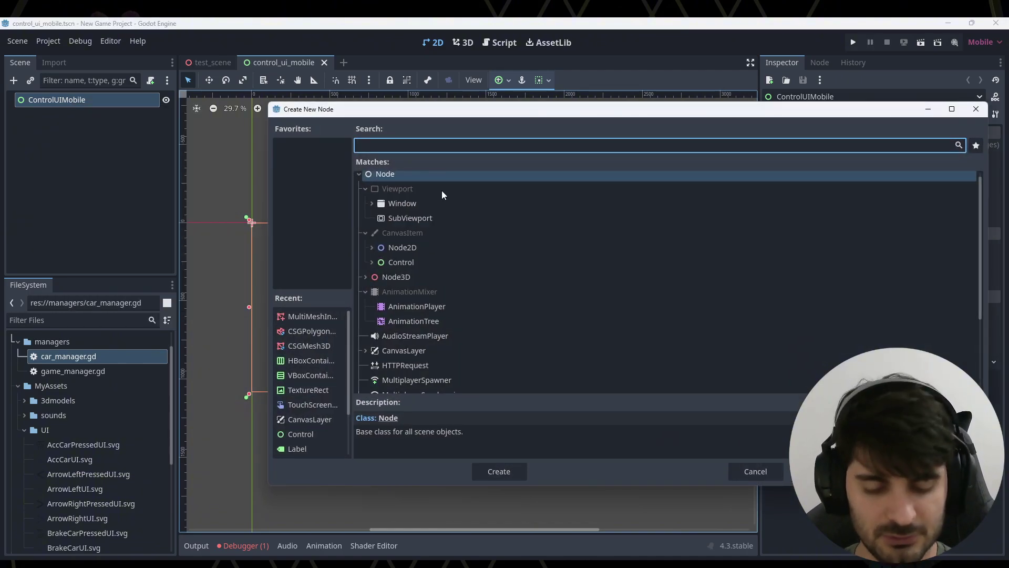
pyautogui.write('button')
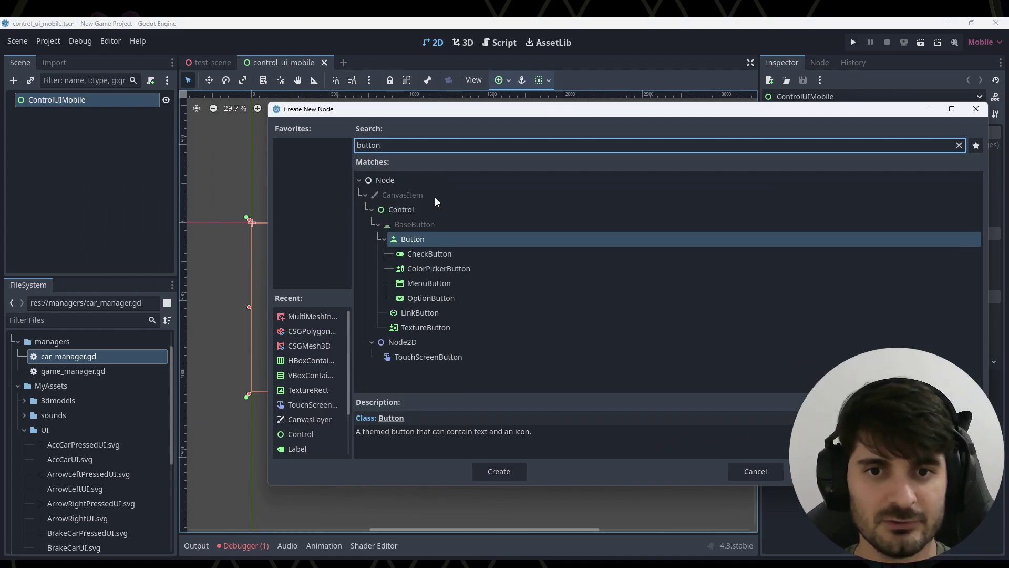
pyautogui.click(436, 328)
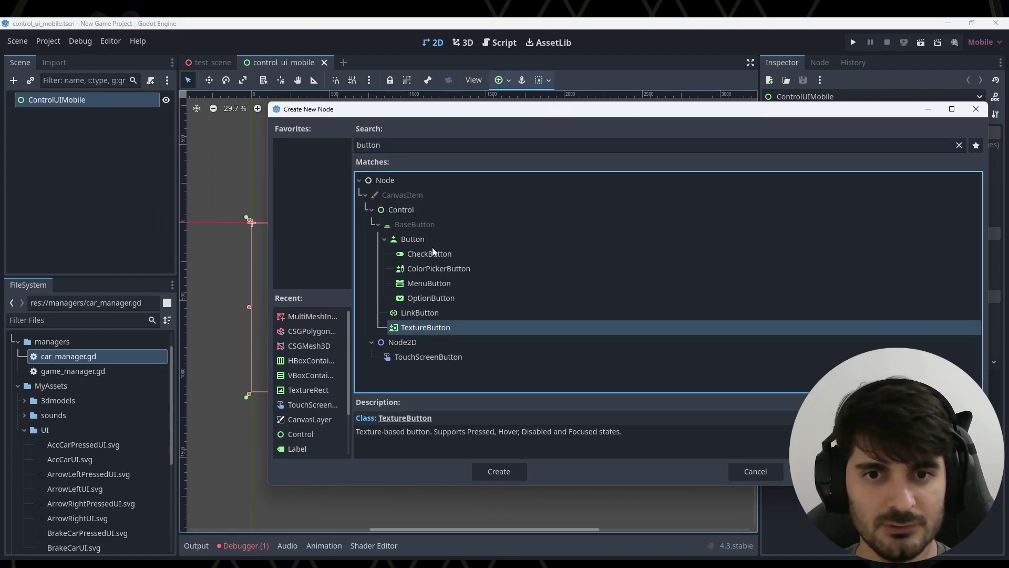
pyautogui.click(431, 241)
pyautogui.click(422, 327)
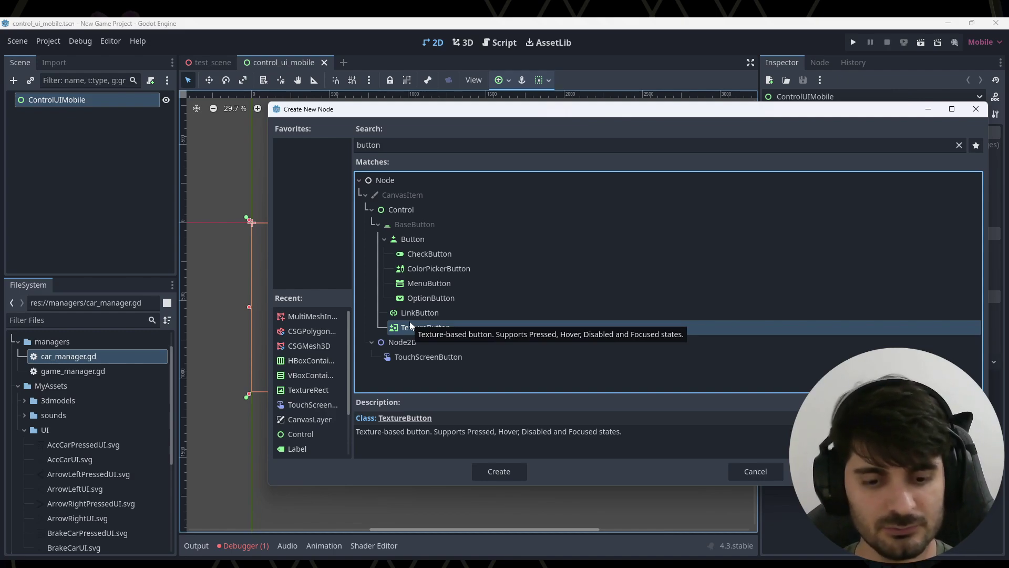
pyautogui.click(414, 357)
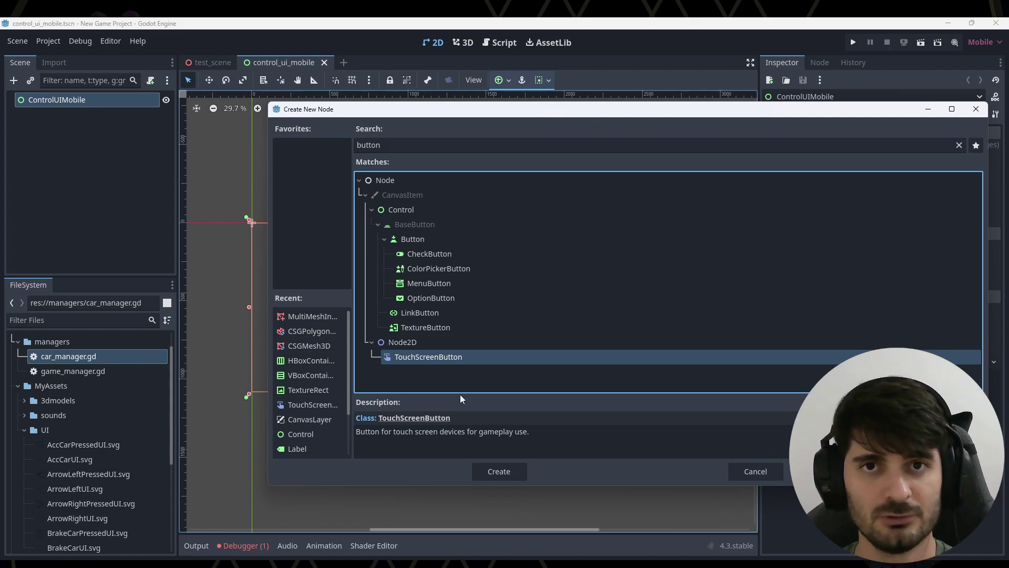
pyautogui.click(500, 470)
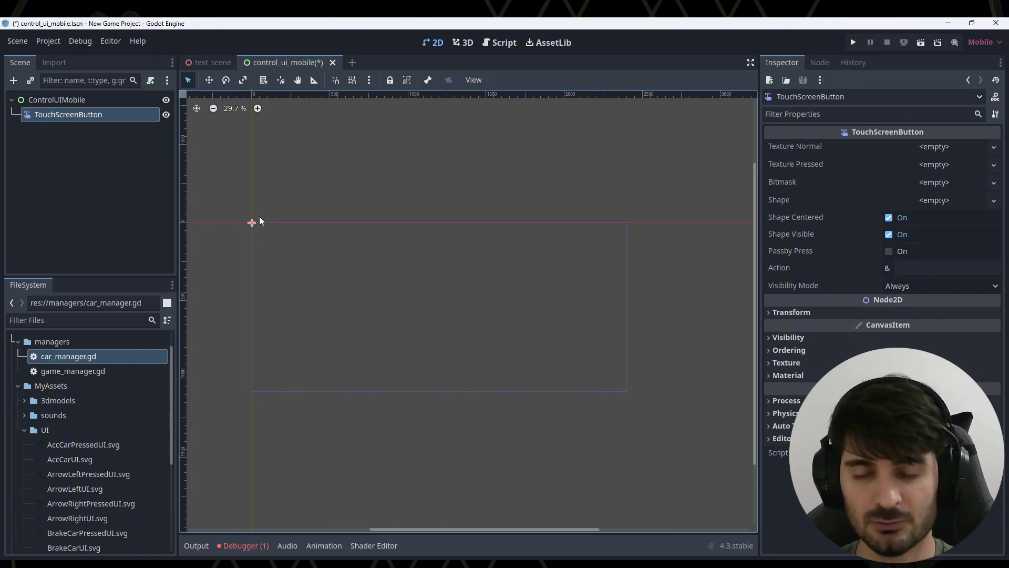
pyautogui.scroll(1, 343, 296)
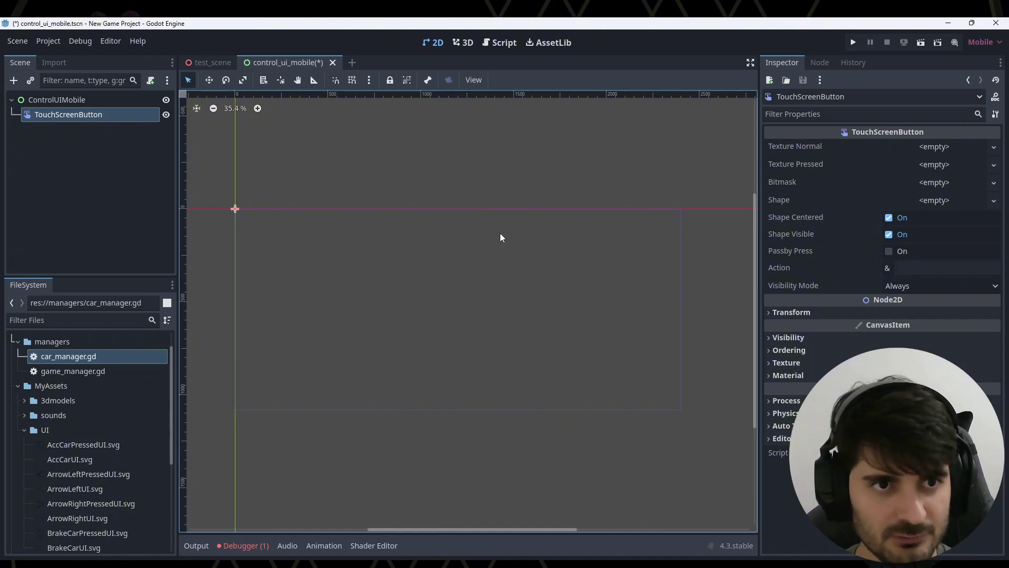
pyautogui.click(58, 102)
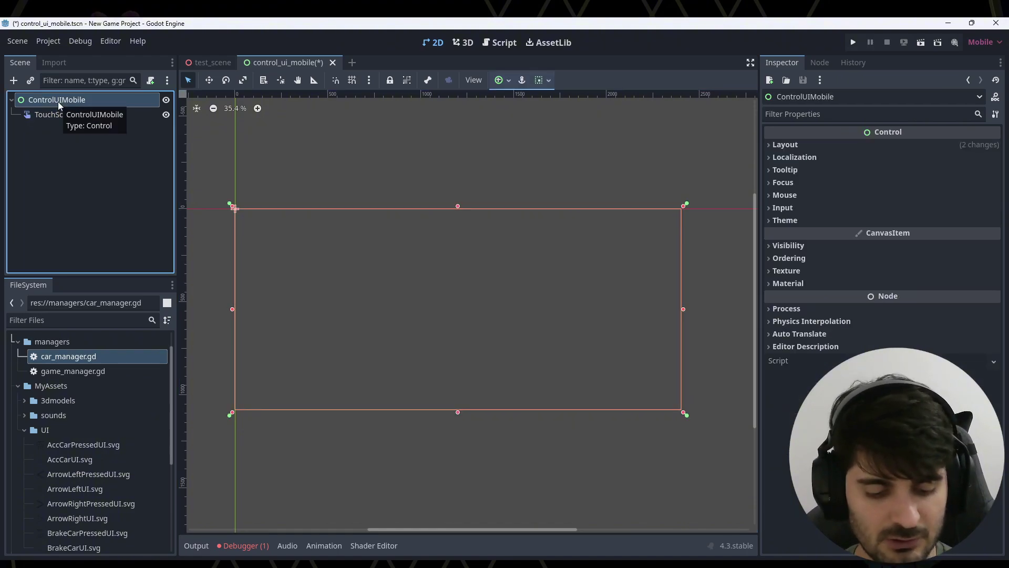
# Add TouchScreenButton2 through TouchScreenButton4 under ControlUIMobile
pyautogui.hotkey('ctrl', 'a')
pyautogui.doubleClick(301, 317)
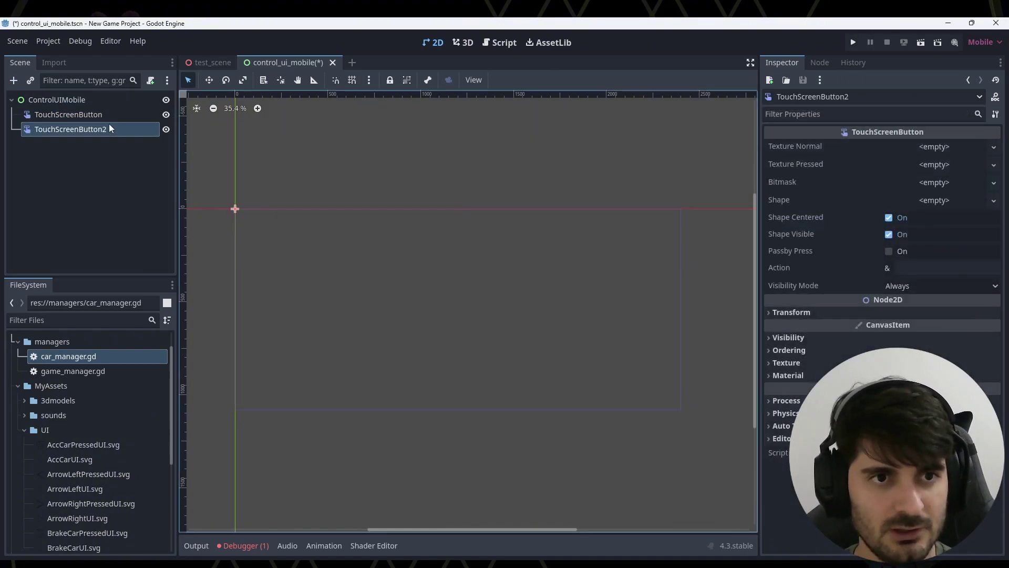
pyautogui.click(55, 102)
pyautogui.hotkey('ctrl', 'v')
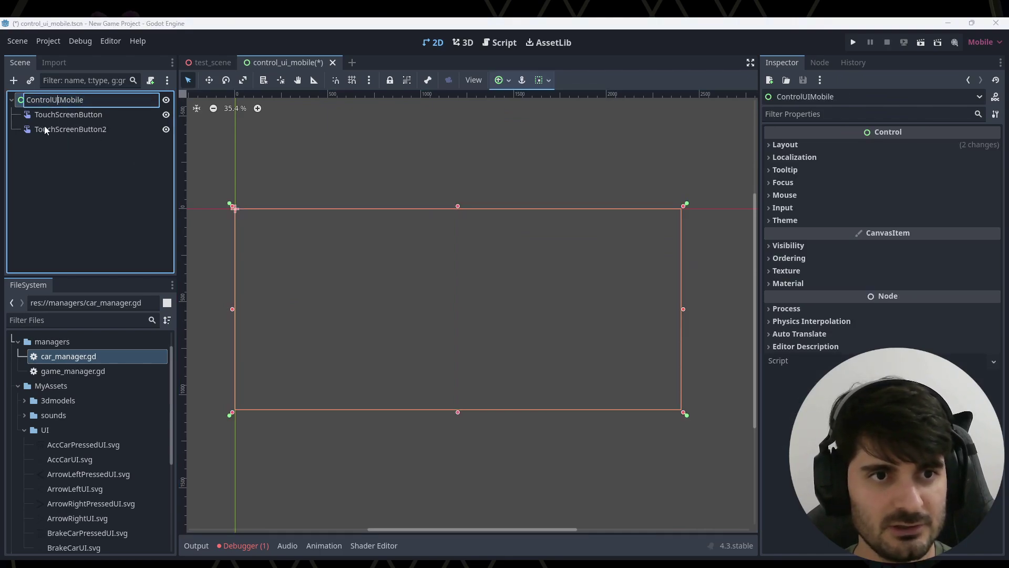
# Select the first TouchScreenButton and preview the UI images, AccCarPressedUI through BrakeCarUI
pyautogui.click(70, 116)
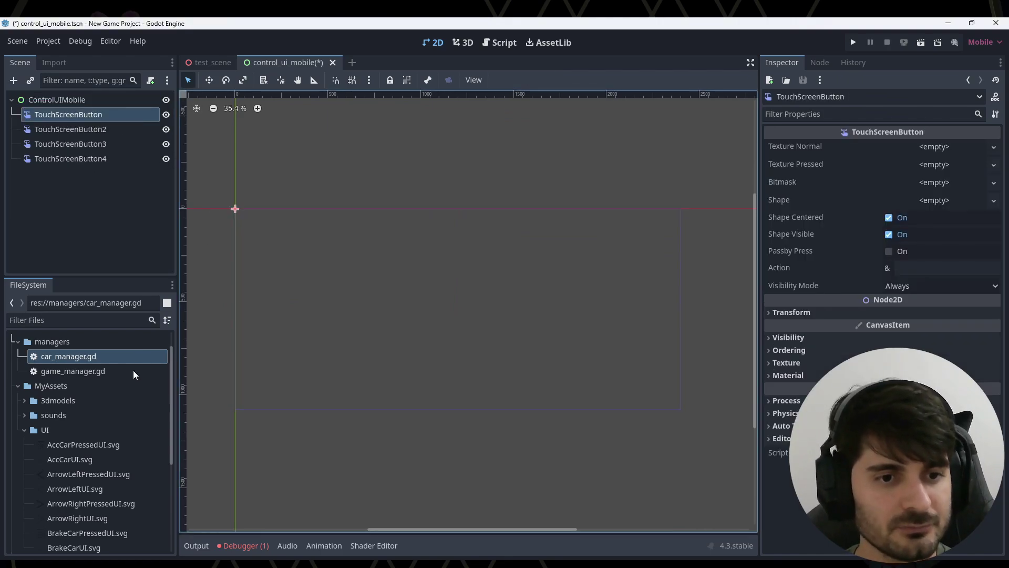
pyautogui.scroll(-2, 84, 419)
pyautogui.click(70, 393)
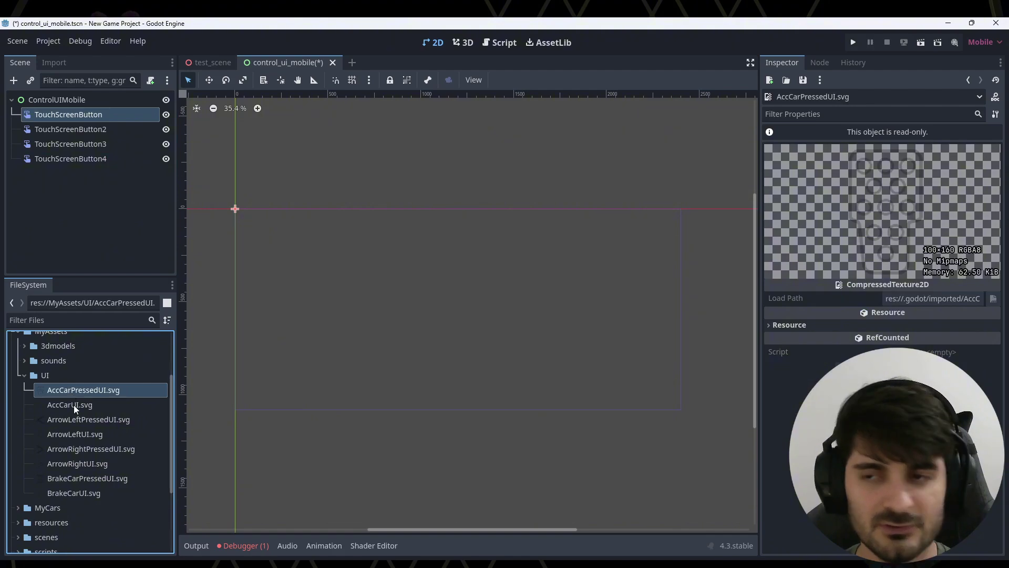
pyautogui.click(75, 409)
pyautogui.click(74, 419)
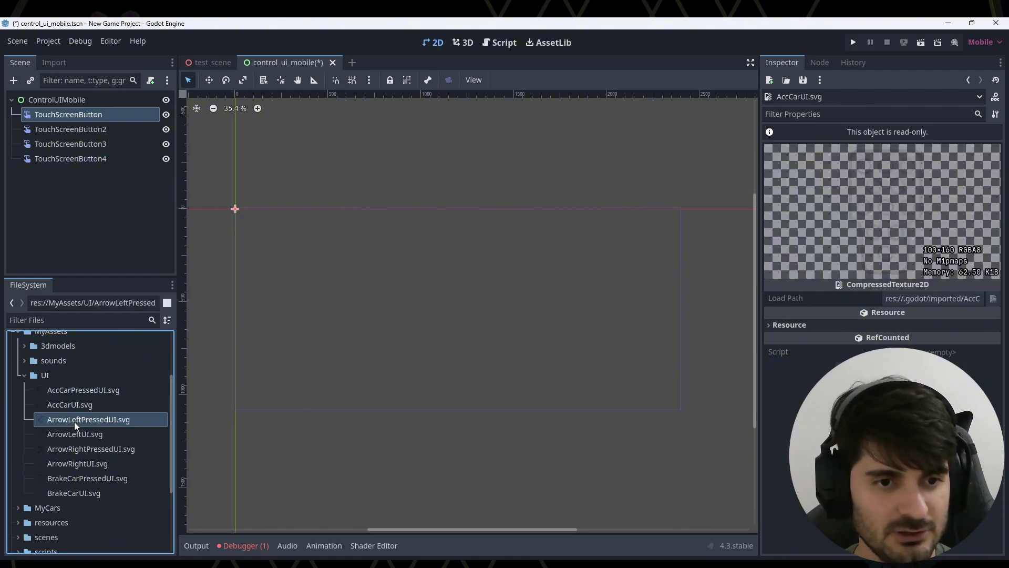
pyautogui.click(71, 432)
pyautogui.click(63, 450)
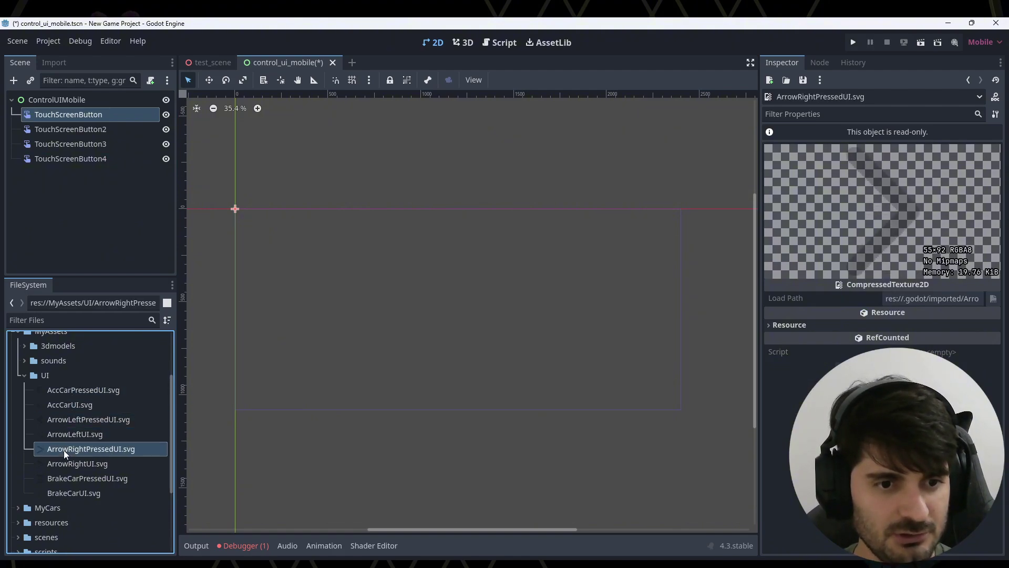
pyautogui.click(64, 463)
pyautogui.click(65, 477)
pyautogui.click(68, 491)
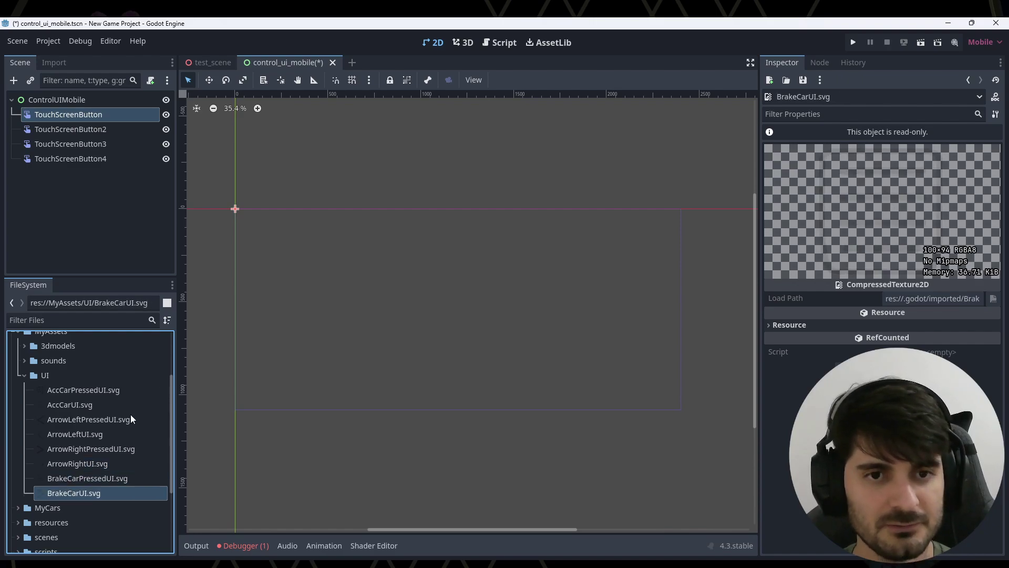
# Assign the AccCarPressedUI and ArrowRightPressedUI images as button textures
pyautogui.click(67, 391)
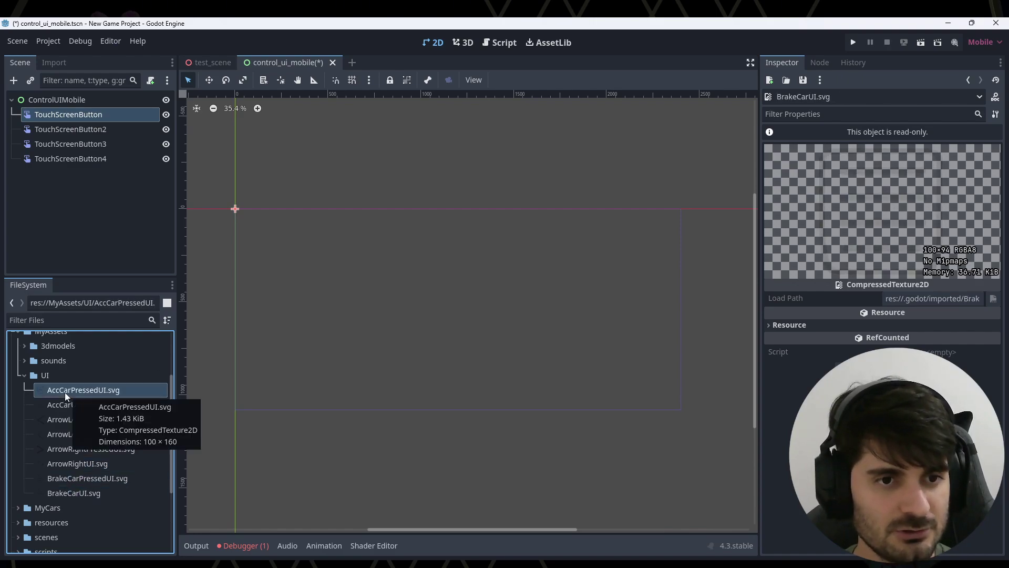
pyautogui.click(80, 118)
pyautogui.click(70, 129)
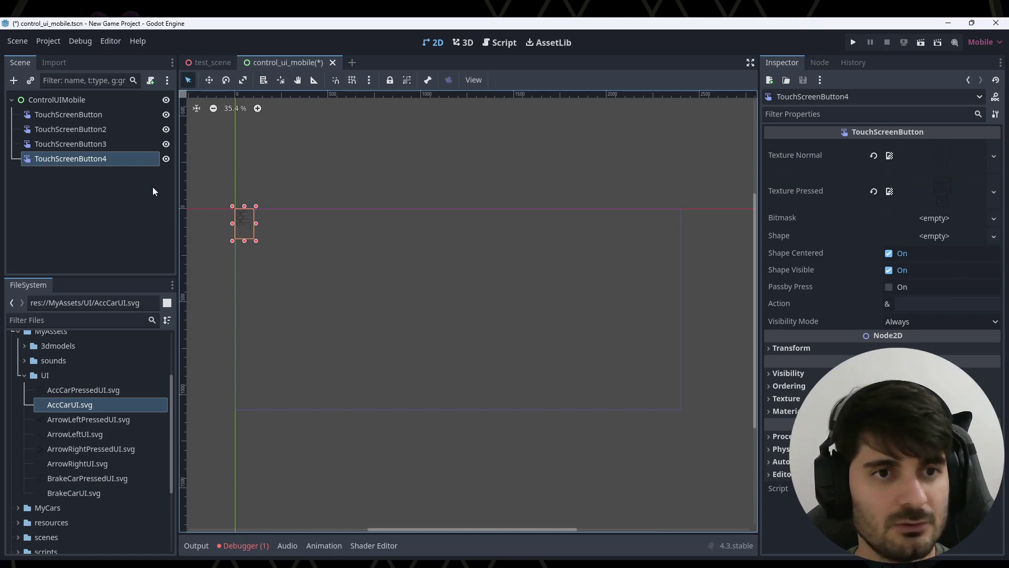
# Move TouchScreenButton4 and TouchScreenButton3 to the lower right of the screen area
pyautogui.scroll(3, 291, 267)
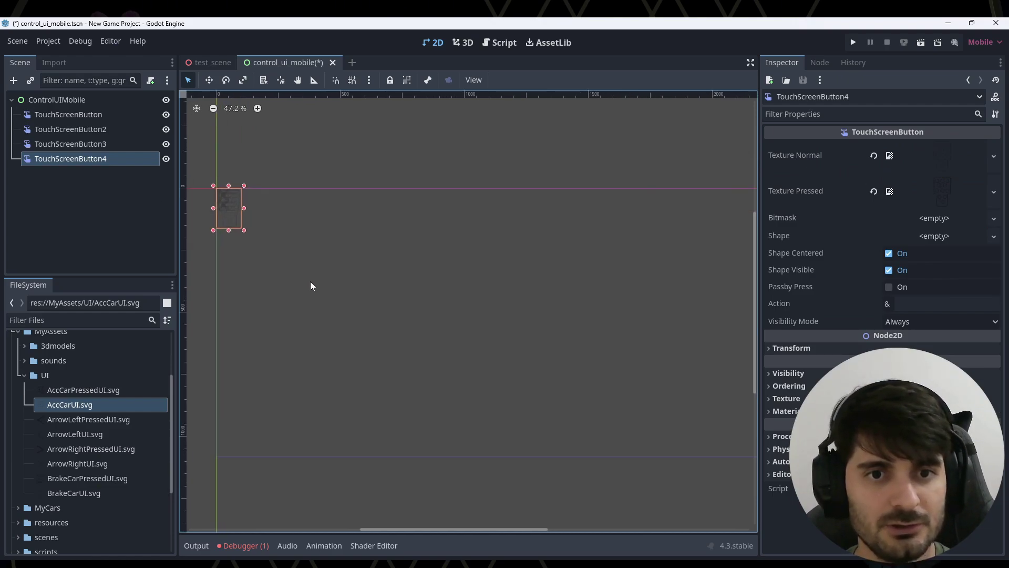
pyautogui.moveTo(231, 218); pyautogui.dragTo(685, 432)
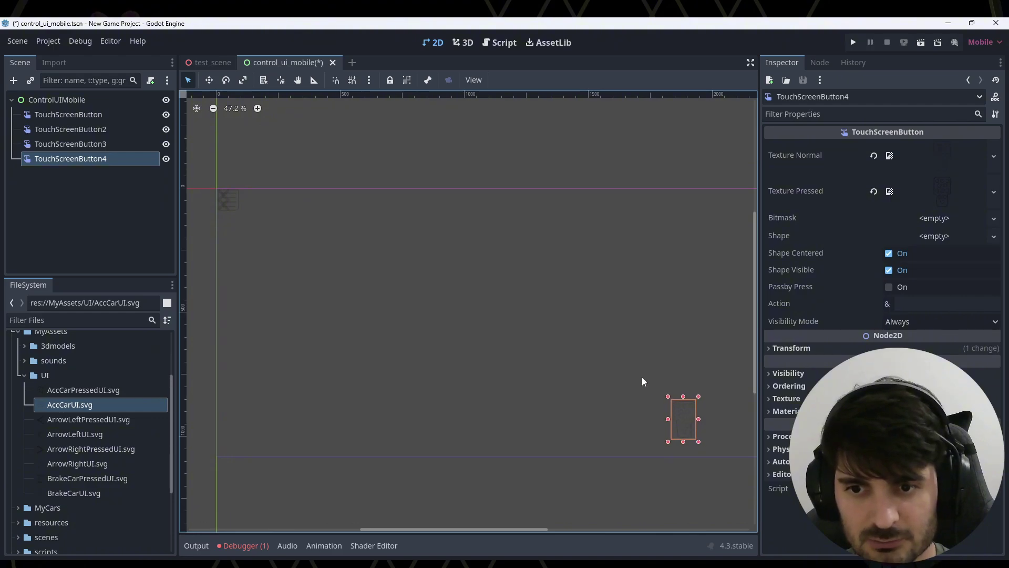
pyautogui.moveTo(650, 380); pyautogui.dragTo(470, 348, button='middle')
pyautogui.moveTo(511, 378); pyautogui.dragTo(593, 379)
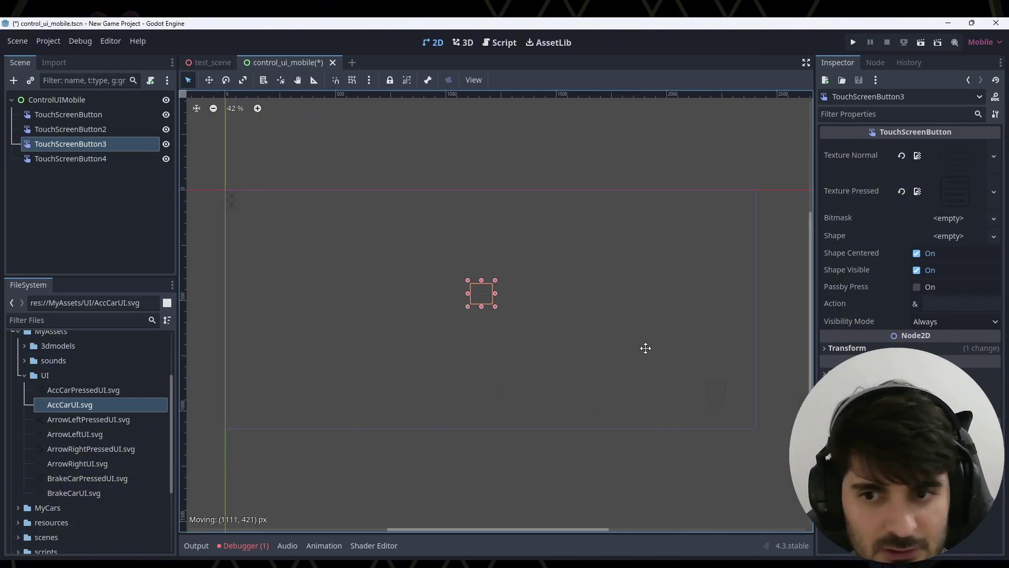
pyautogui.moveTo(645, 348); pyautogui.dragTo(678, 393)
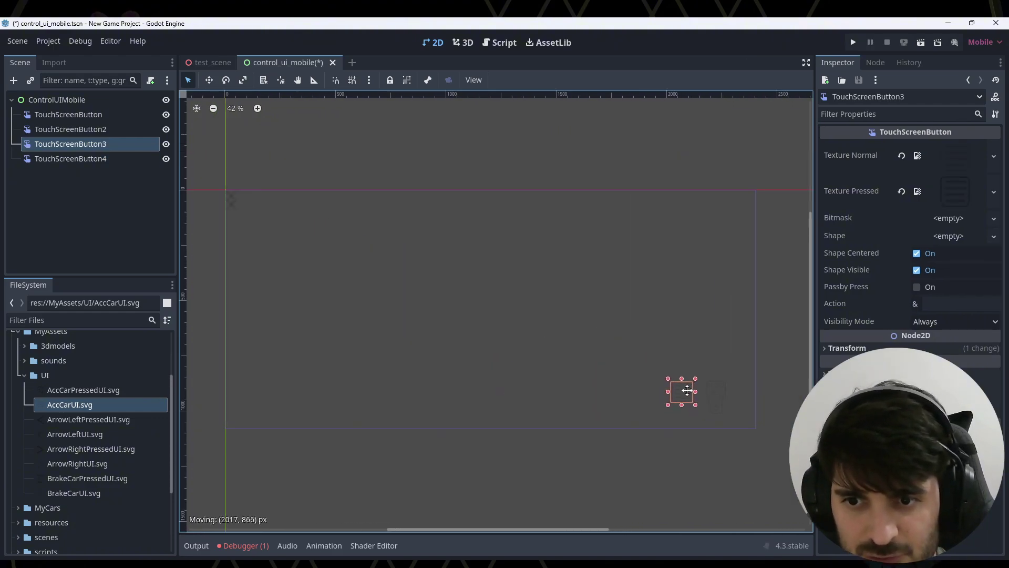
# Turn on grid snapping and nudge the left-arrow button at lower left into place
pyautogui.click(287, 399)
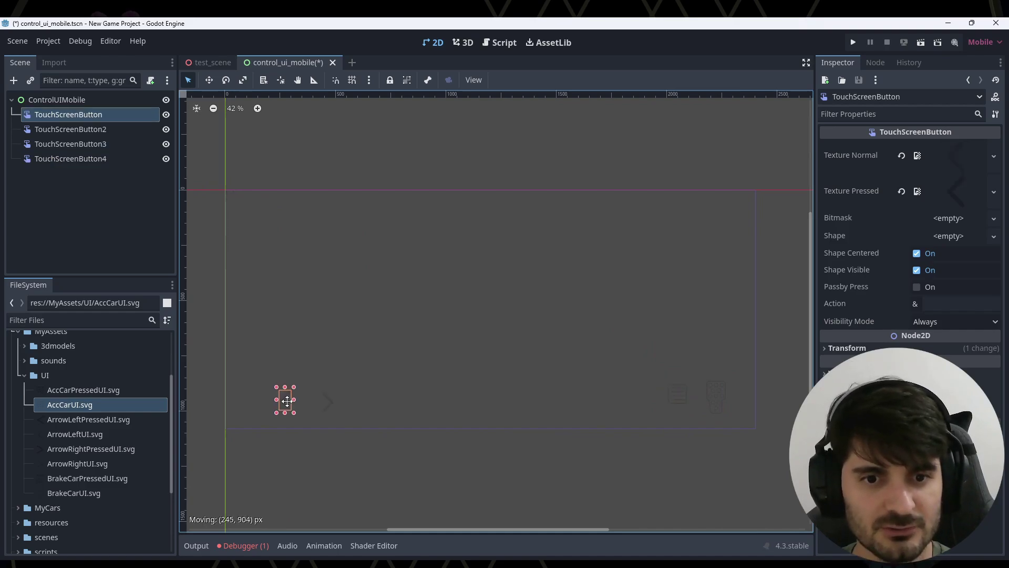
pyautogui.hotkey('shift', 'g')
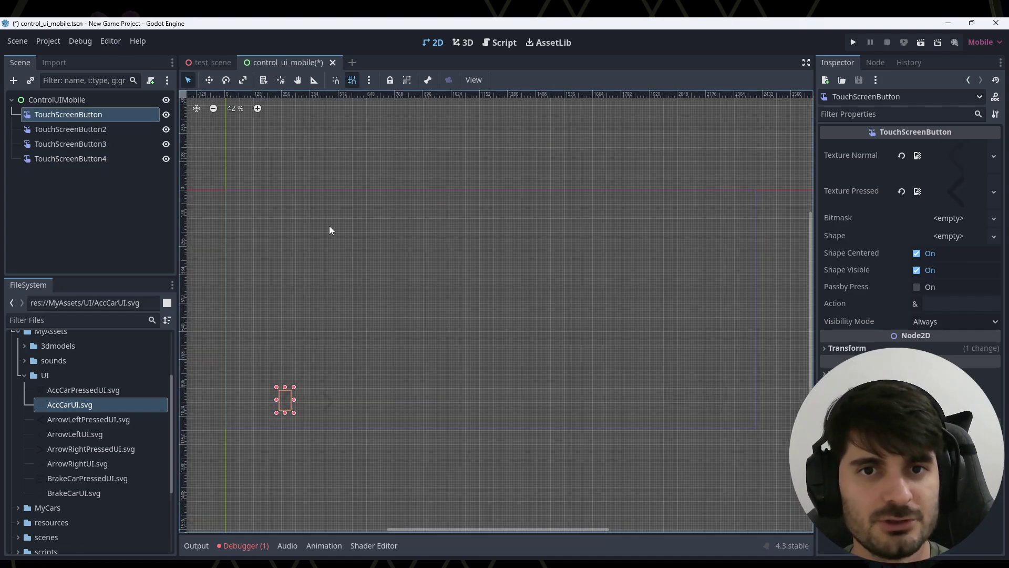
pyautogui.scroll(3, 330, 369)
pyautogui.scroll(3, 338, 340)
pyautogui.moveTo(339, 340); pyautogui.dragTo(463, 102, button='middle')
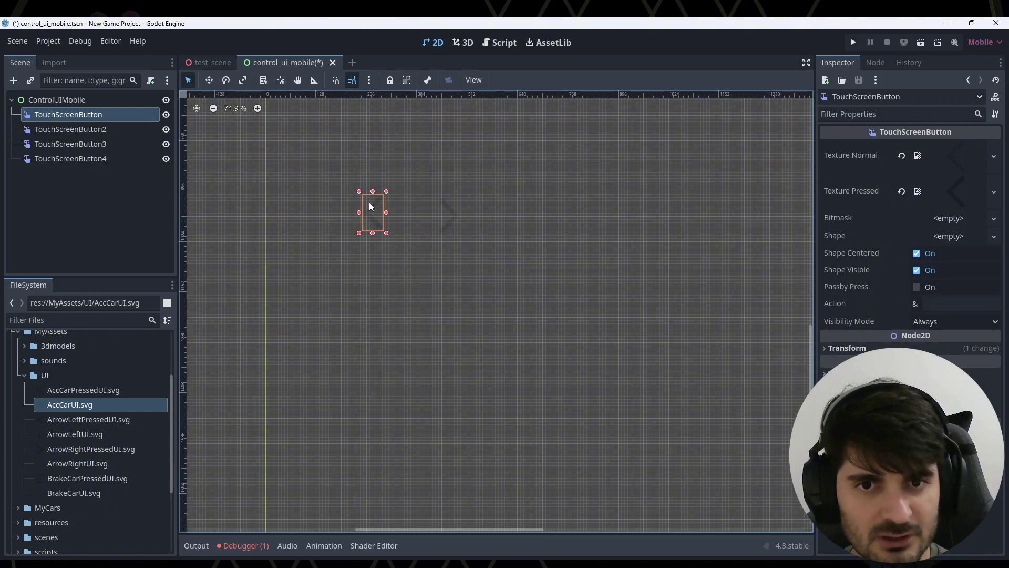
pyautogui.moveTo(434, 211); pyautogui.dragTo(458, 210)
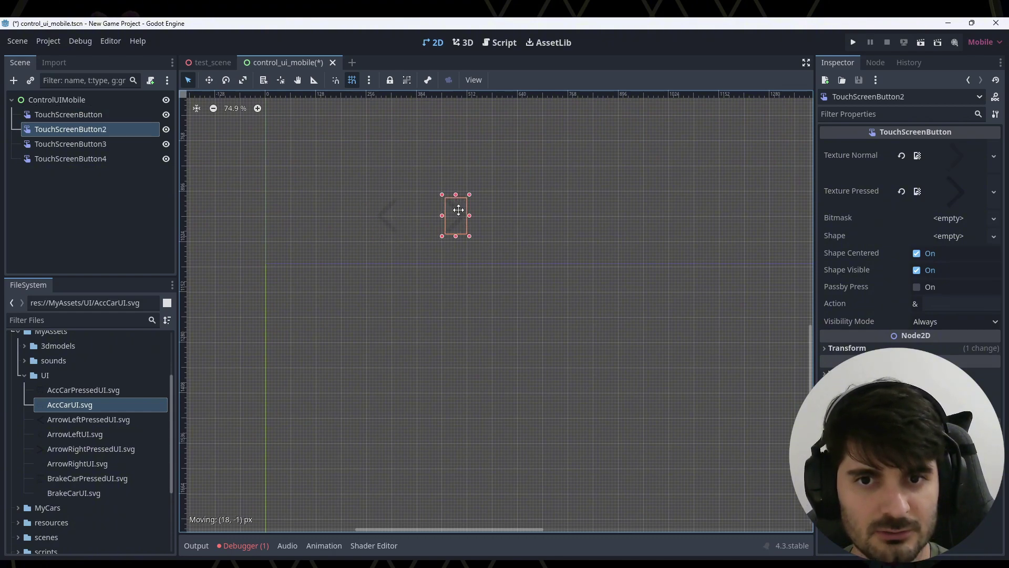
# Fine-tune TouchScreenButton4's position slightly
pyautogui.click(390, 210)
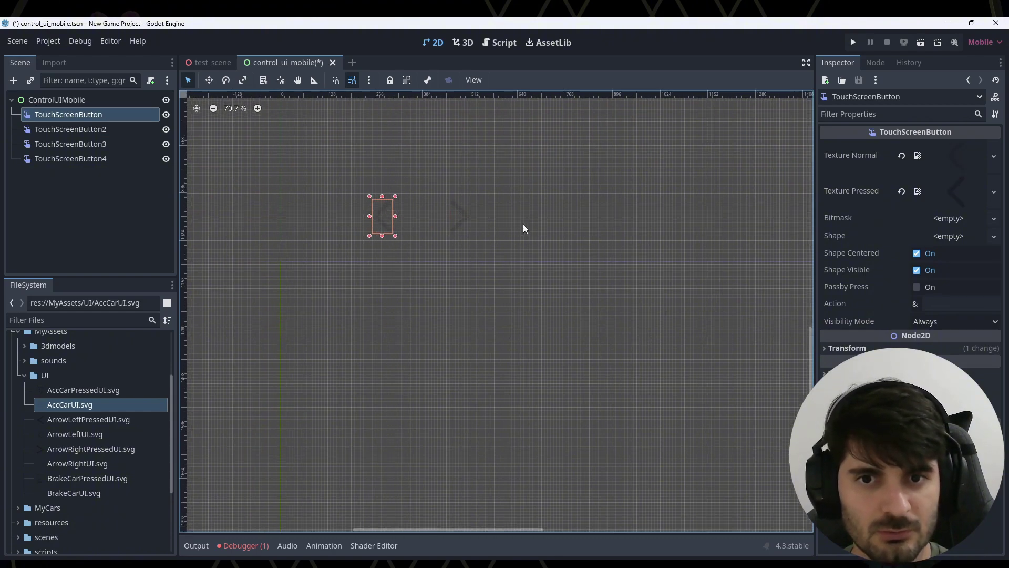
pyautogui.scroll(-2, 522, 224)
pyautogui.hscroll(10, 582, 217)
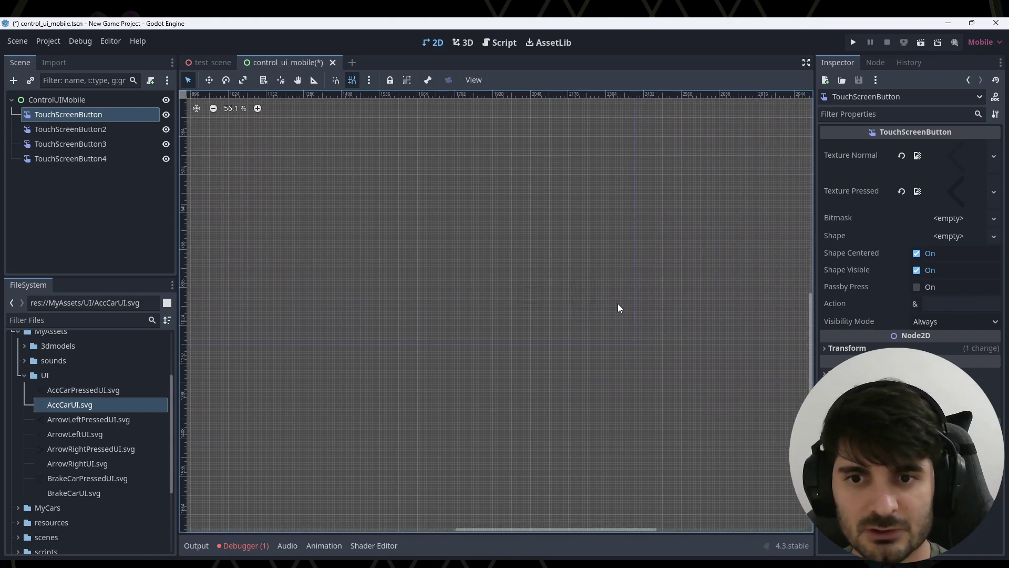
pyautogui.moveTo(591, 294); pyautogui.dragTo(544, 305)
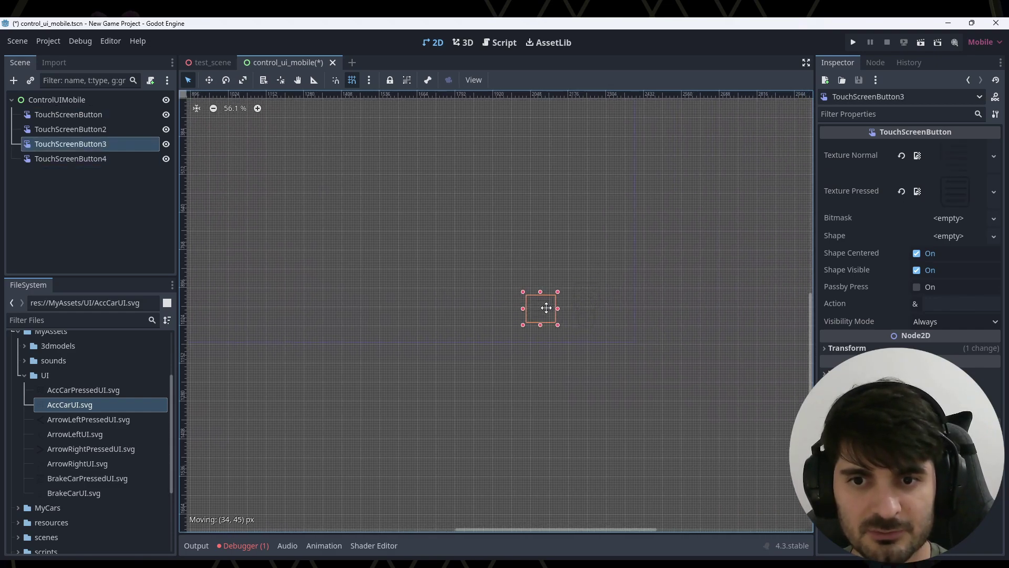
# Hide the canvas grid, deselect the buttons and save control_ui_mobile.tscn
pyautogui.scroll(-6, 473, 252)
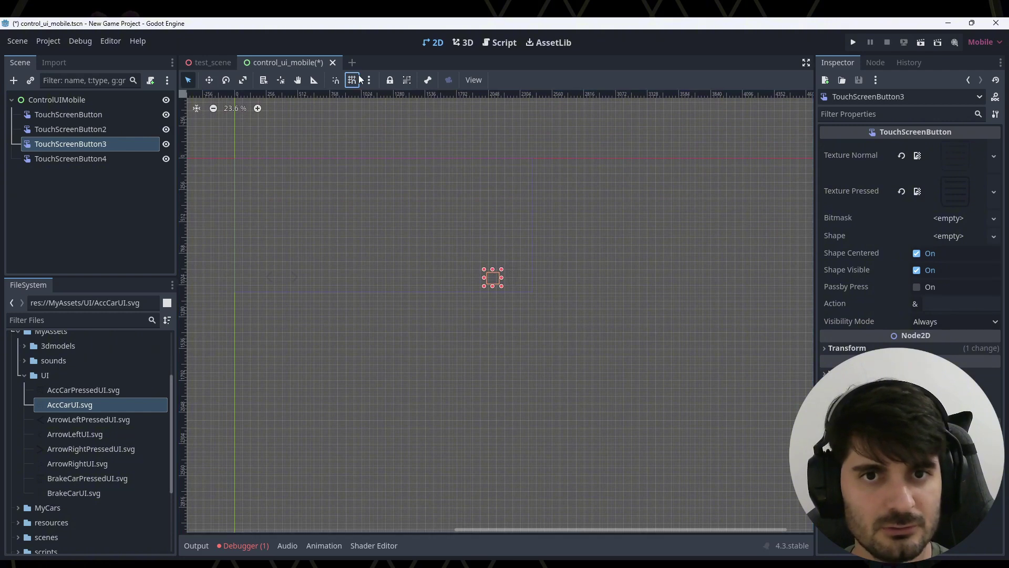
pyautogui.click(352, 80)
pyautogui.moveTo(367, 216); pyautogui.dragTo(400, 254, button='middle')
pyautogui.click(656, 296)
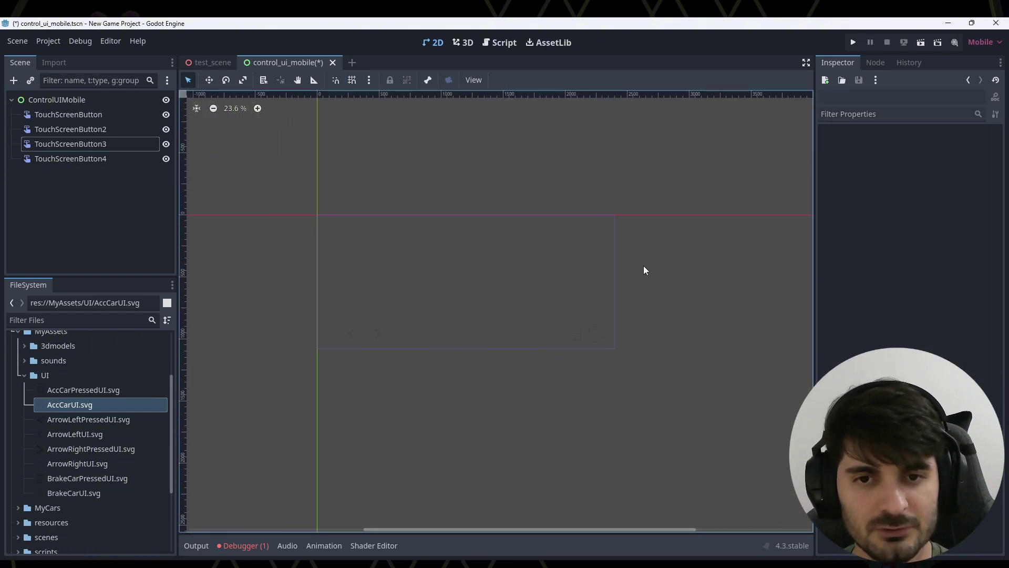
pyautogui.scroll(2, 649, 268)
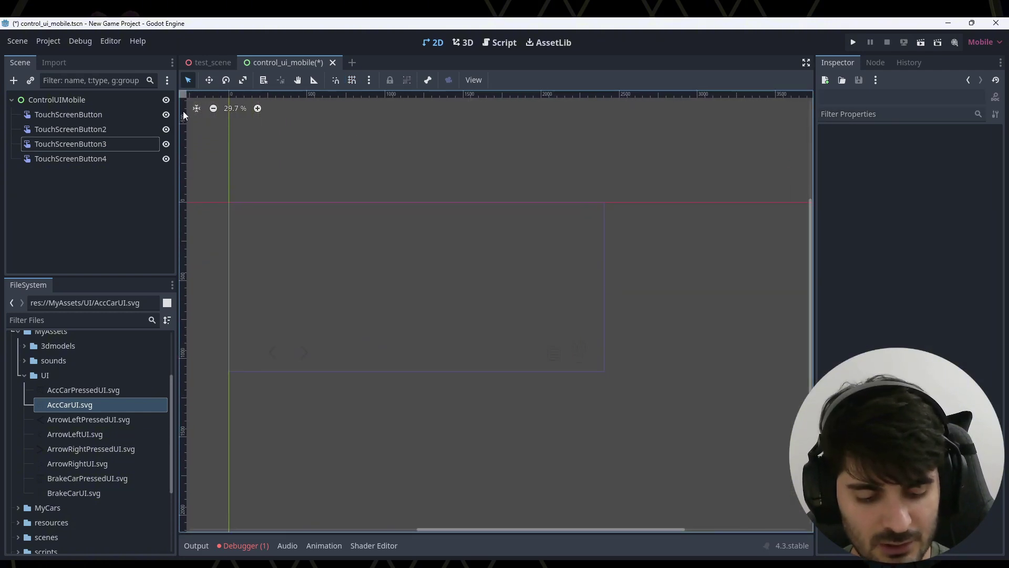
pyautogui.hotkey('ctrl', 's')
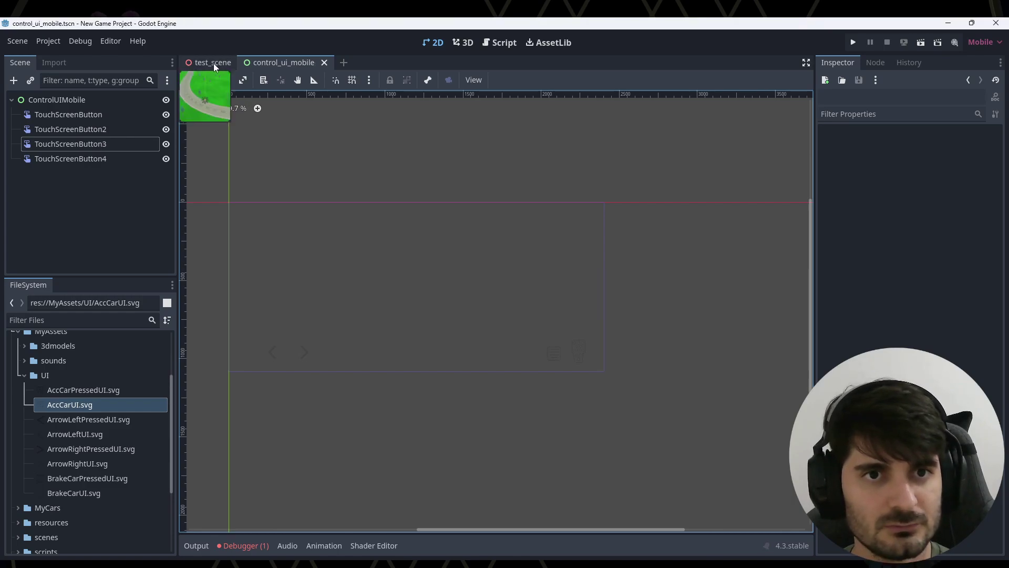
# In test_scene, instance control_ui_mobile.tscn (searched as 'contr') as a child of TestScene
pyautogui.click(212, 62)
pyautogui.click(33, 99)
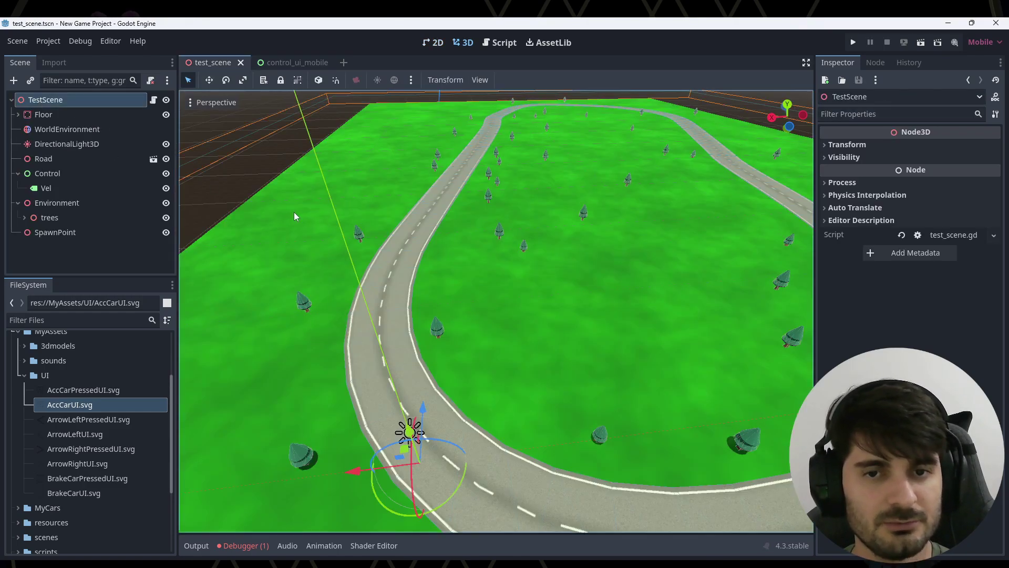
pyautogui.scroll(-5, 459, 273)
pyautogui.click(47, 173)
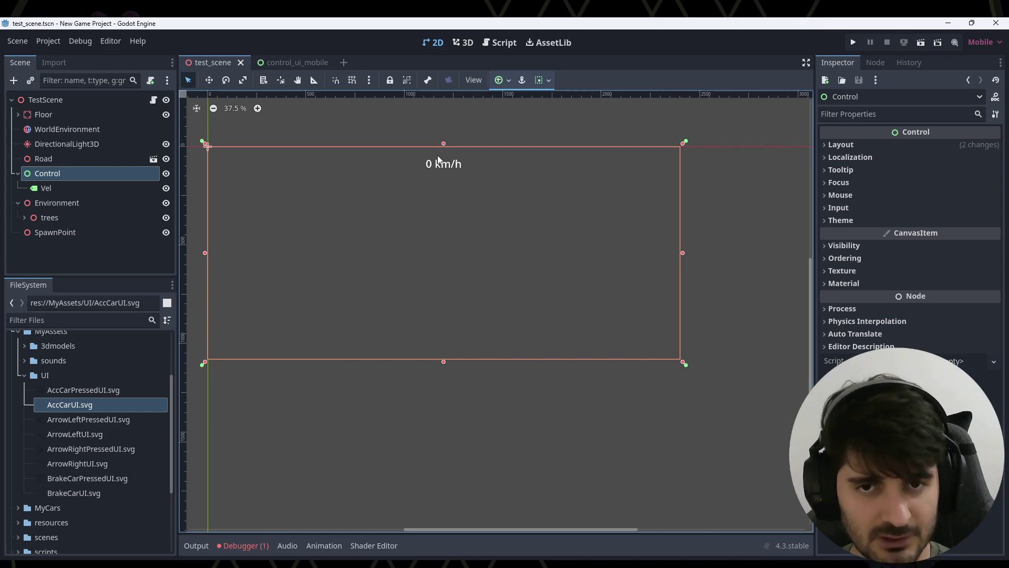
pyautogui.click(37, 100)
pyautogui.click(30, 81)
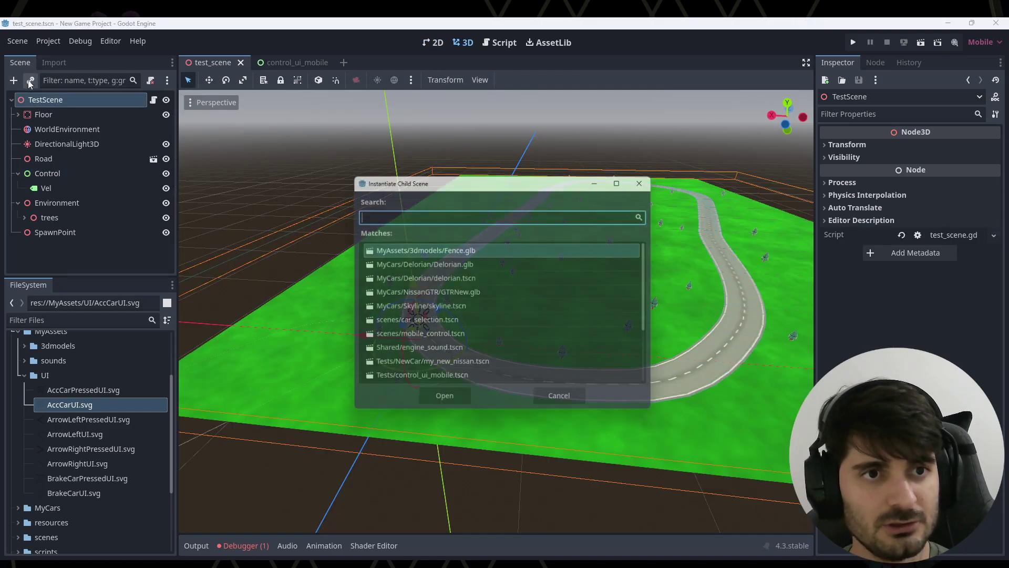
pyautogui.write('con')
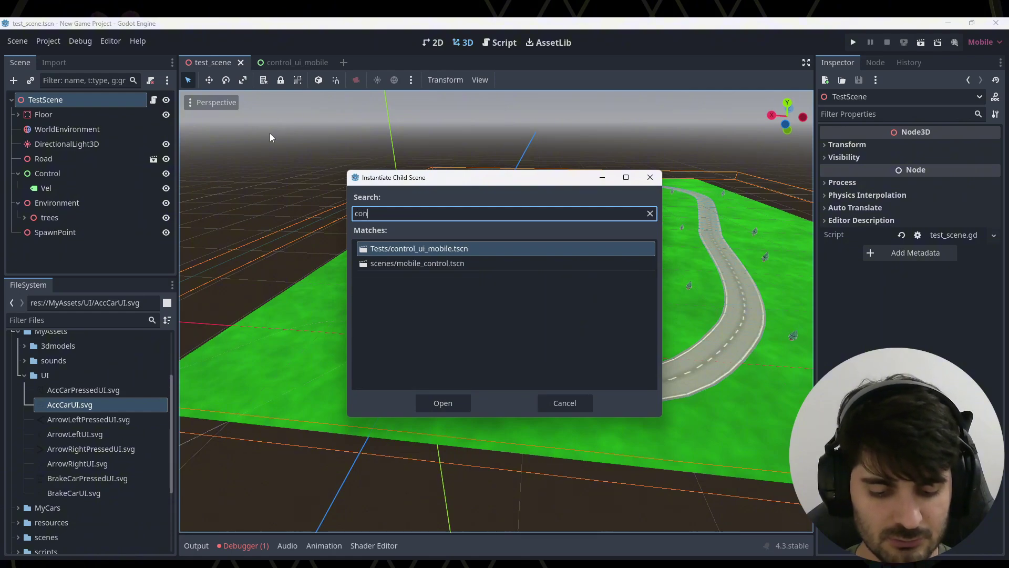
pyautogui.write('tr')
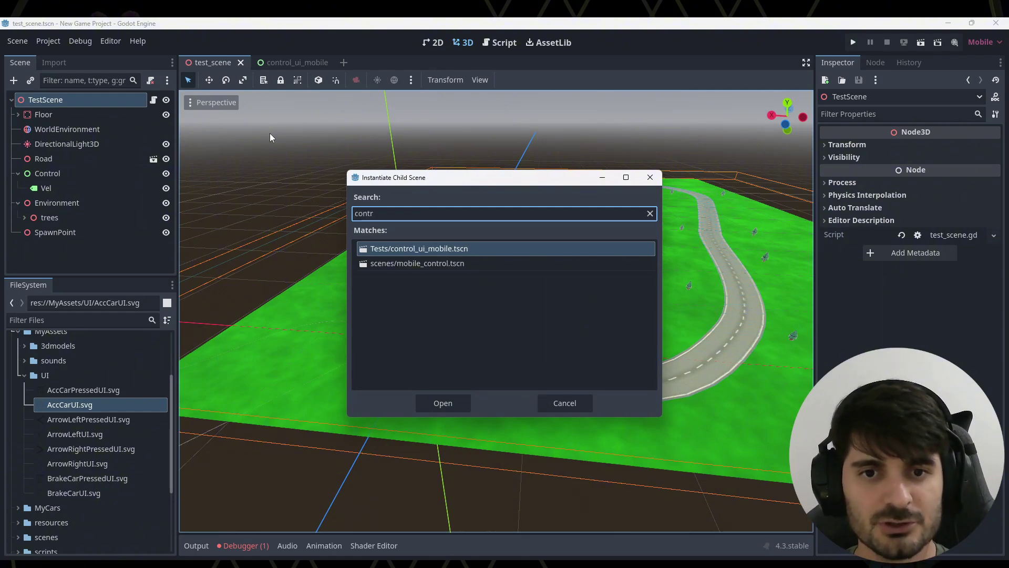
pyautogui.press('Return')
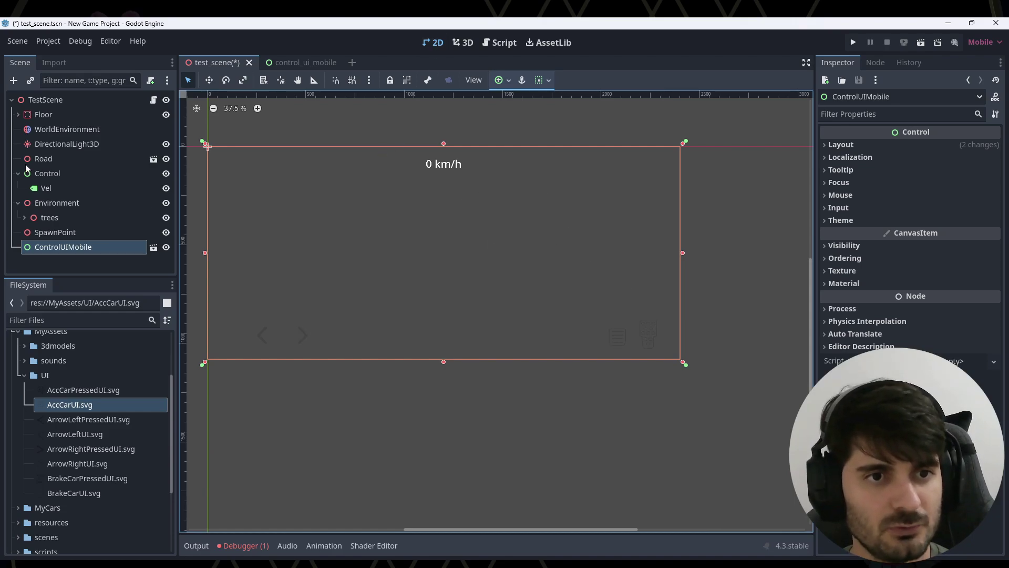
pyautogui.click(46, 172)
pyautogui.click(59, 243)
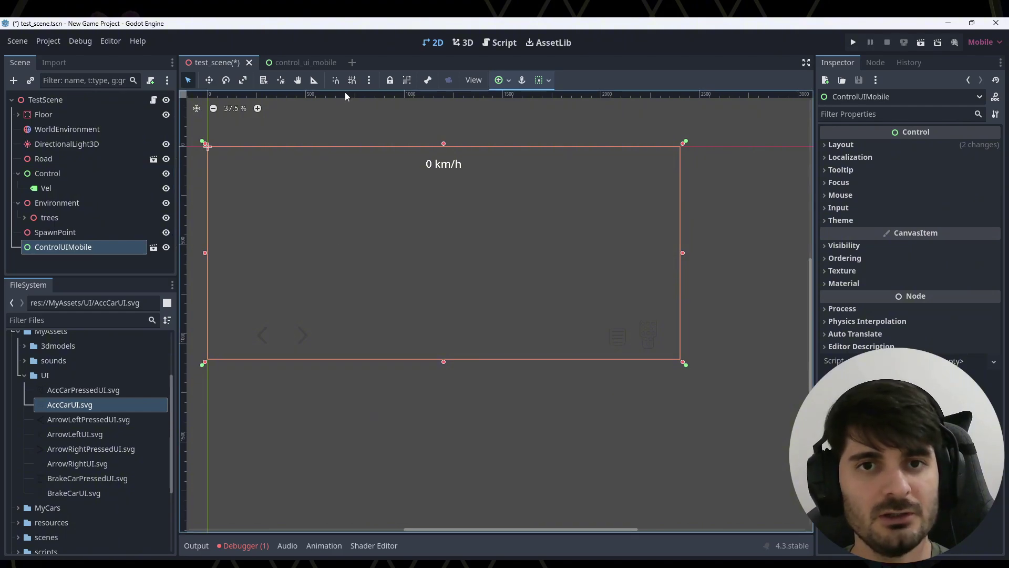
# Check the first TouchScreenButton in control_ui_mobile, then return to test_scene
pyautogui.click(299, 63)
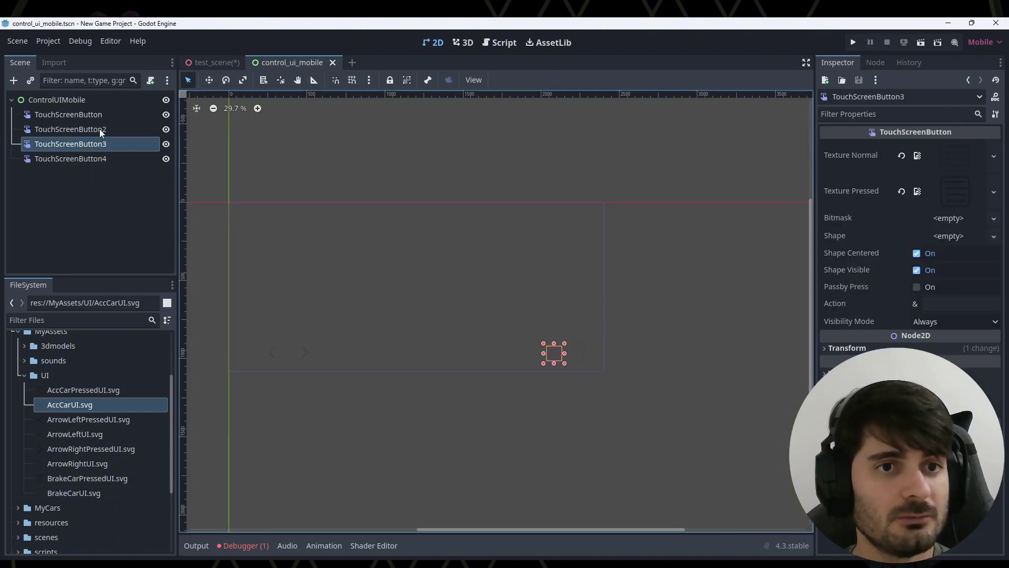
pyautogui.click(96, 114)
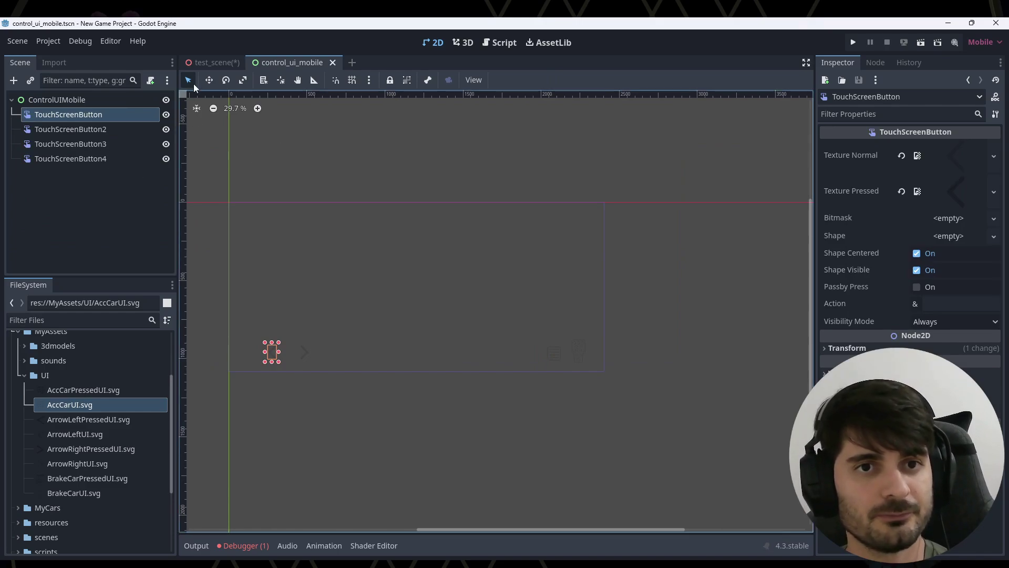
pyautogui.click(216, 63)
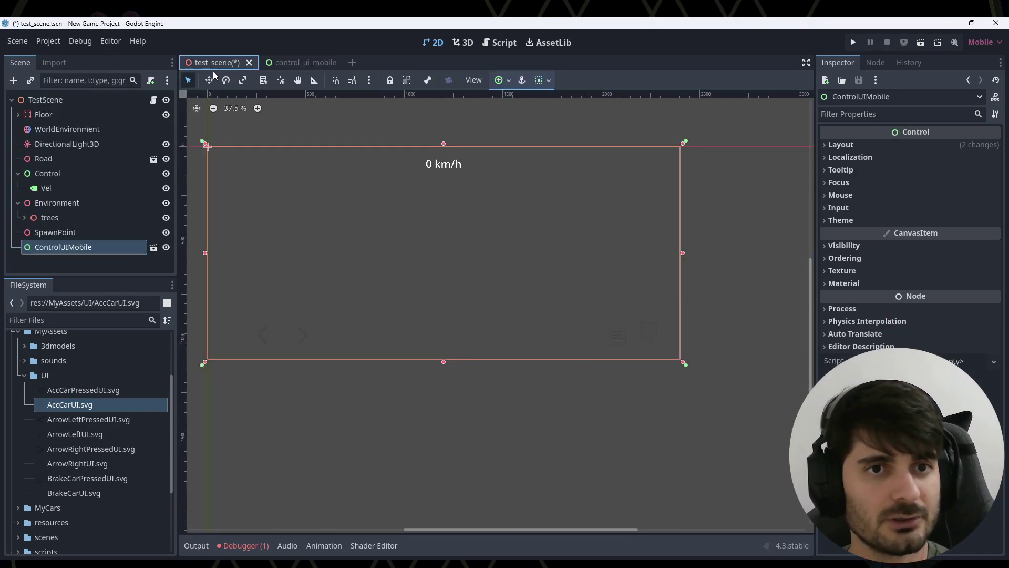
# Filter the FileSystem for 'base' in a new empty scene tab
pyautogui.click(352, 63)
pyautogui.click(79, 320)
pyautogui.write('c')
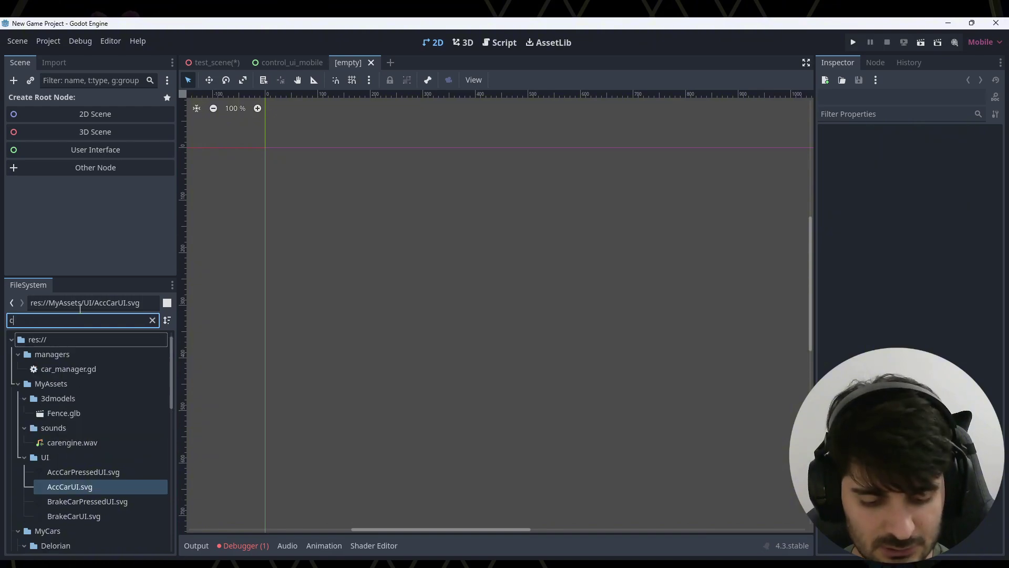
pyautogui.write('ar')
pyautogui.press('BackSpace')
pyautogui.press('BackSpace')
pyautogui.press('BackSpace')
pyautogui.write('base')
# Open base_car.gd and inspect the ui_right and ui_left actions in the steering get_axis line
pyautogui.doubleClick(52, 384)
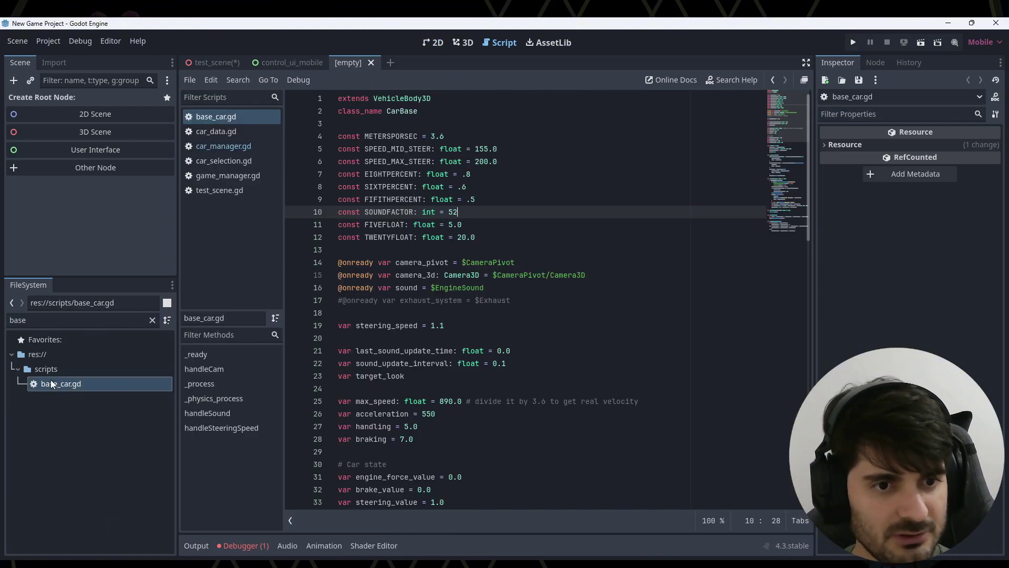
pyautogui.scroll(-4, 495, 305)
pyautogui.scroll(-12, 513, 300)
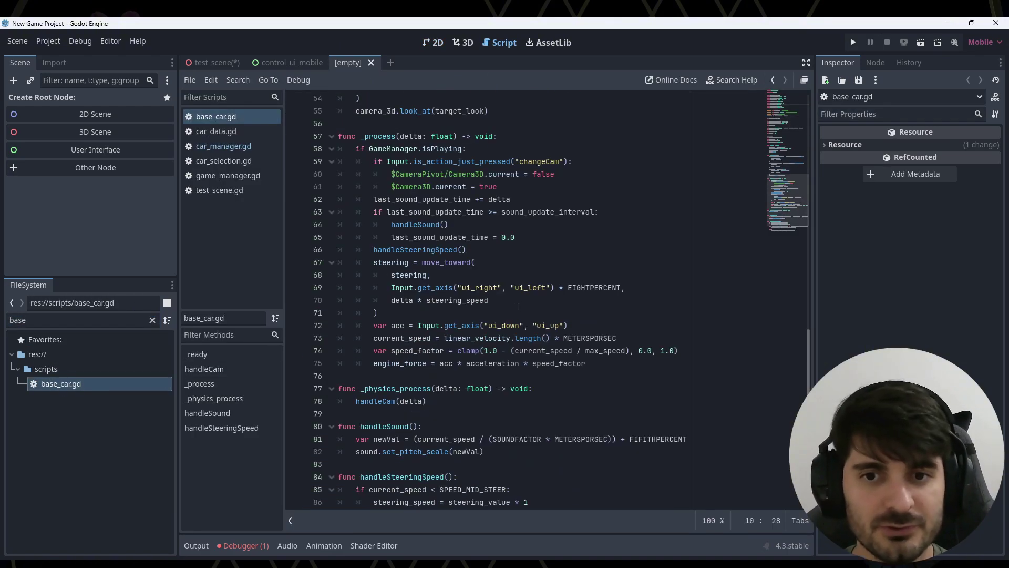
pyautogui.moveTo(458, 288); pyautogui.dragTo(499, 288)
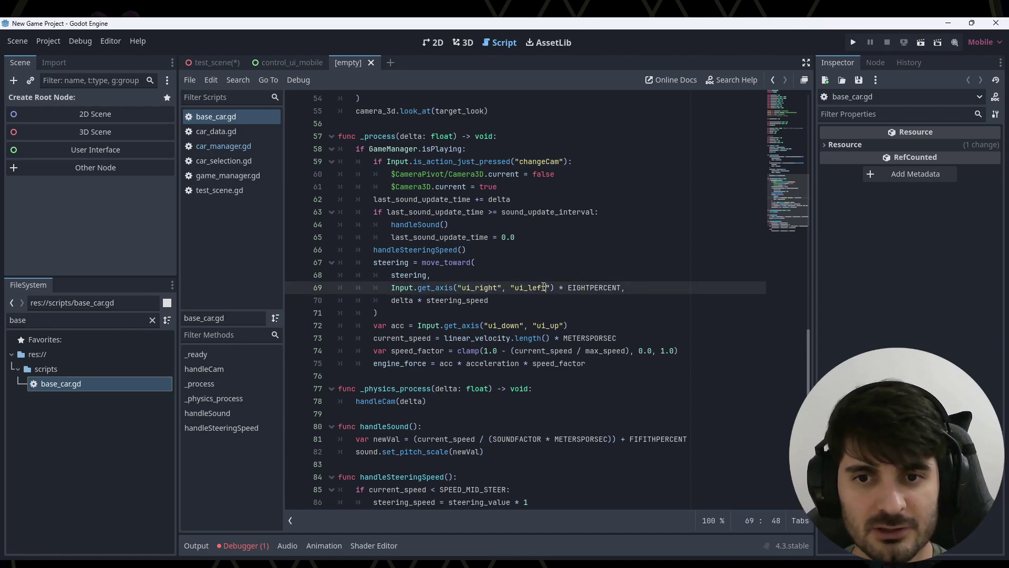
pyautogui.moveTo(545, 288); pyautogui.dragTo(523, 287)
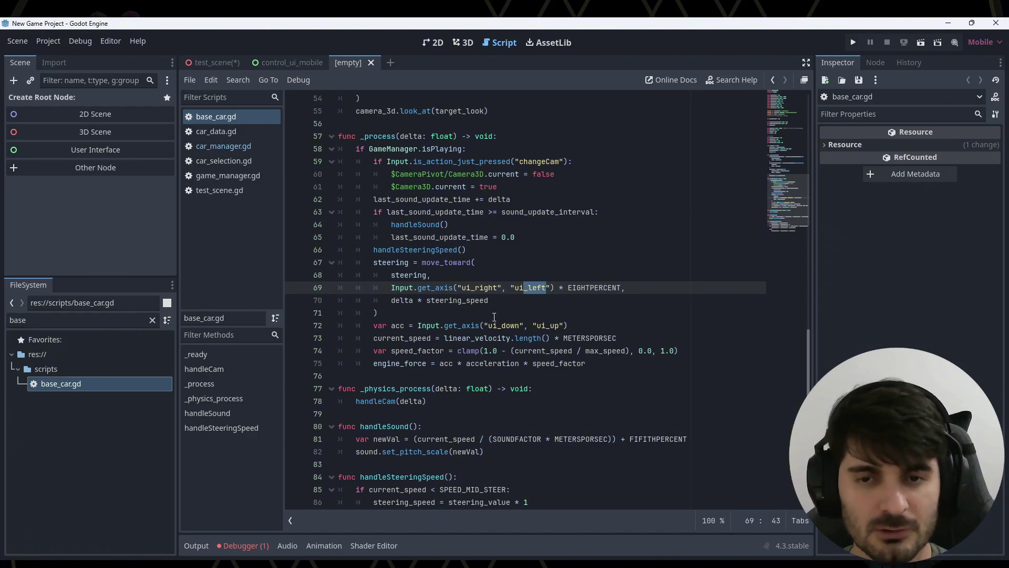
pyautogui.moveTo(461, 288); pyautogui.dragTo(498, 287)
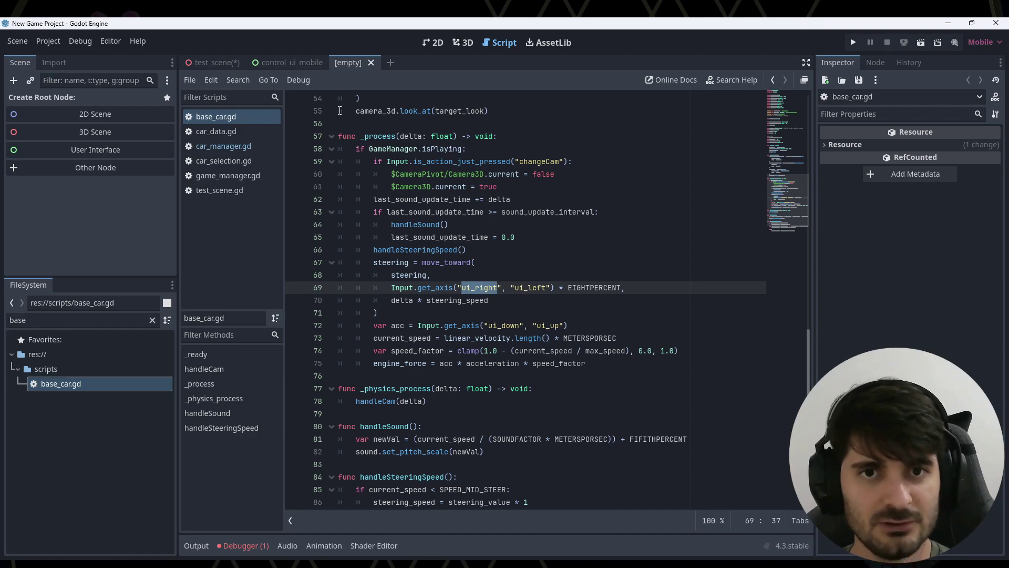
# Close the empty scene and view control_ui_mobile's TouchScreenButton in 2D
pyautogui.click(371, 62)
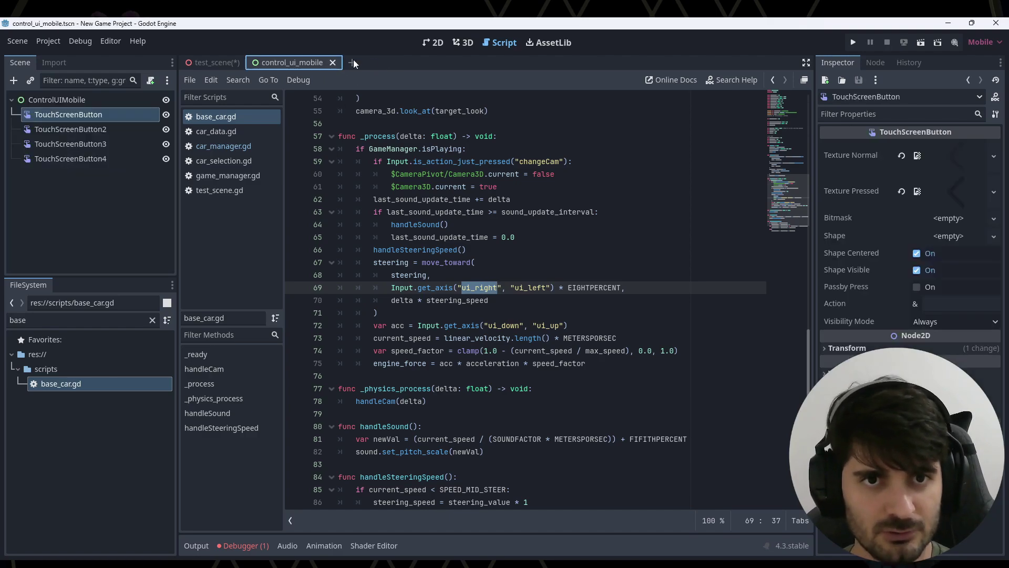
pyautogui.click(71, 119)
pyautogui.click(433, 43)
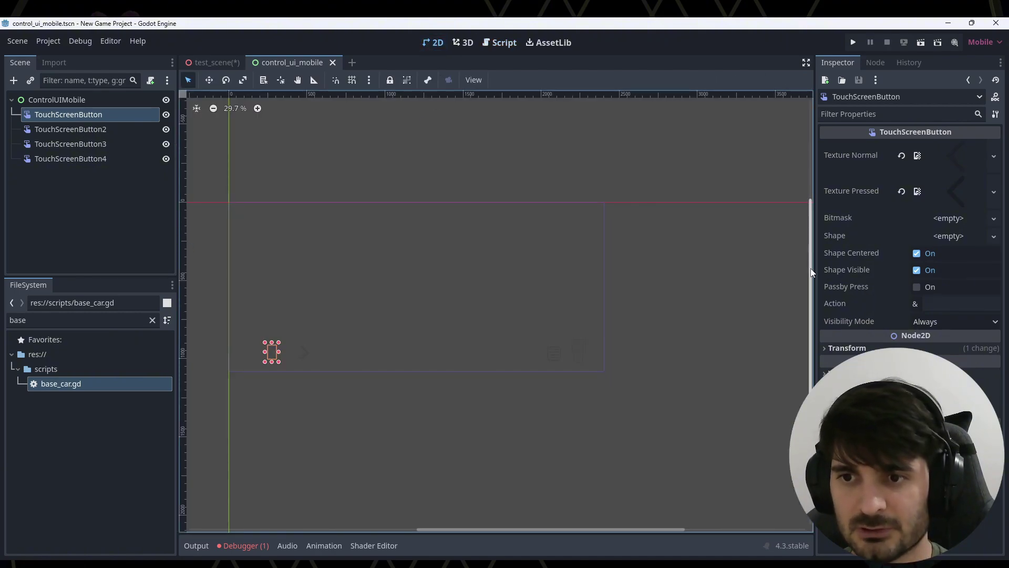
# Widen the Inspector and set the first touch button's Action to ui_left
pyautogui.moveTo(815, 270); pyautogui.dragTo(663, 270)
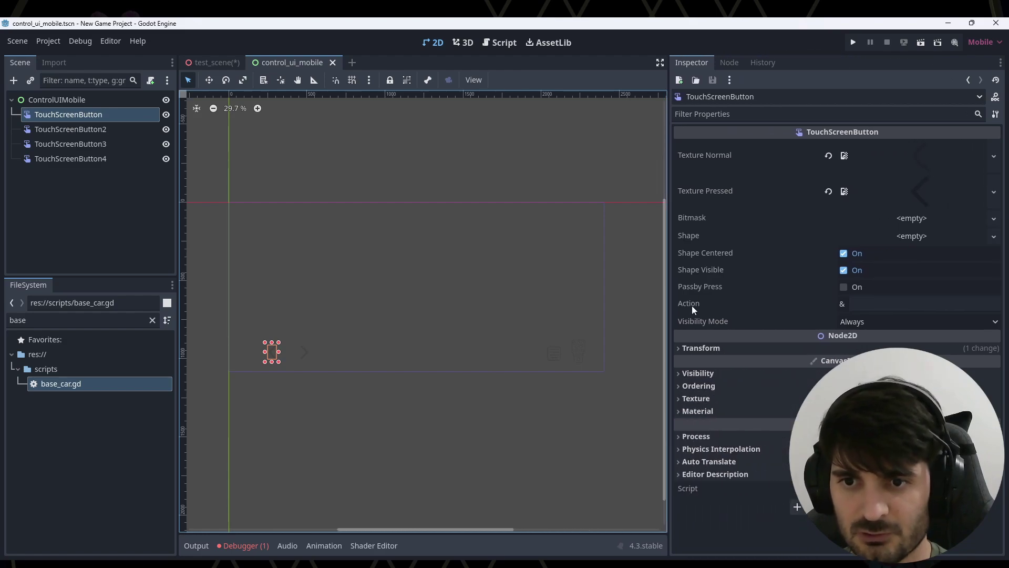
pyautogui.click(873, 304)
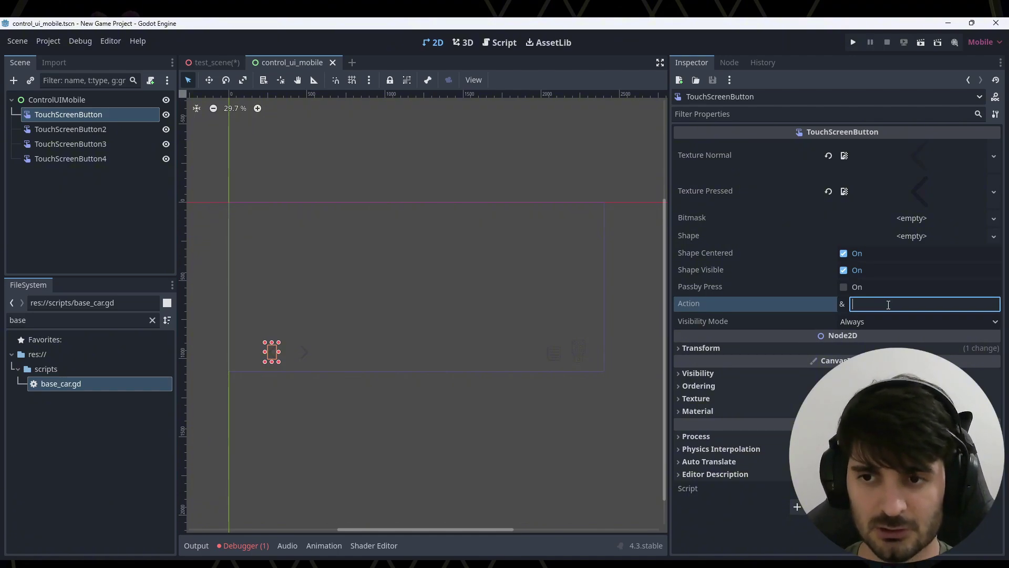
pyautogui.write('ui_right')
pyautogui.press('Return')
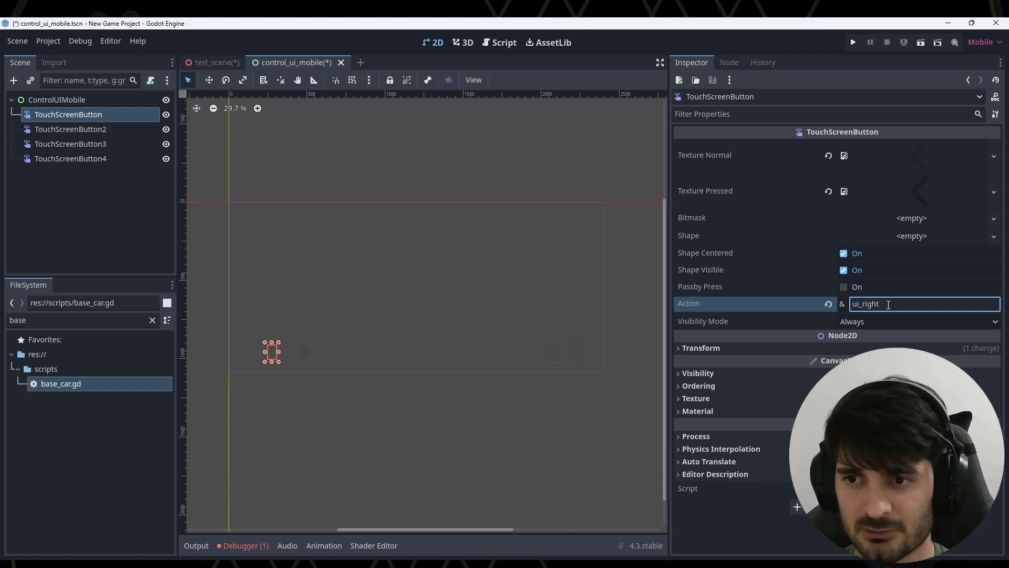
pyautogui.moveTo(863, 305); pyautogui.dragTo(927, 305)
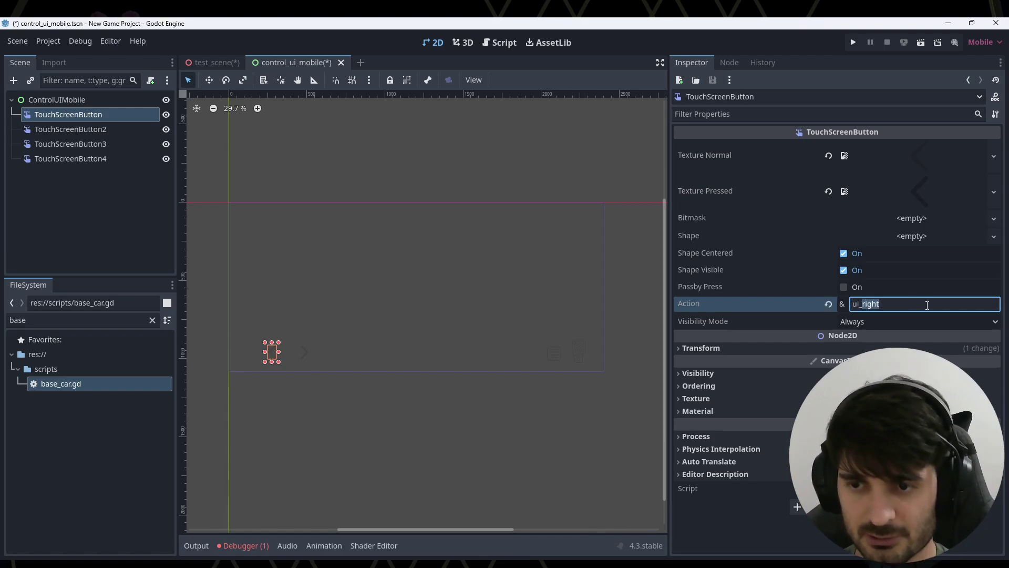
pyautogui.write('left')
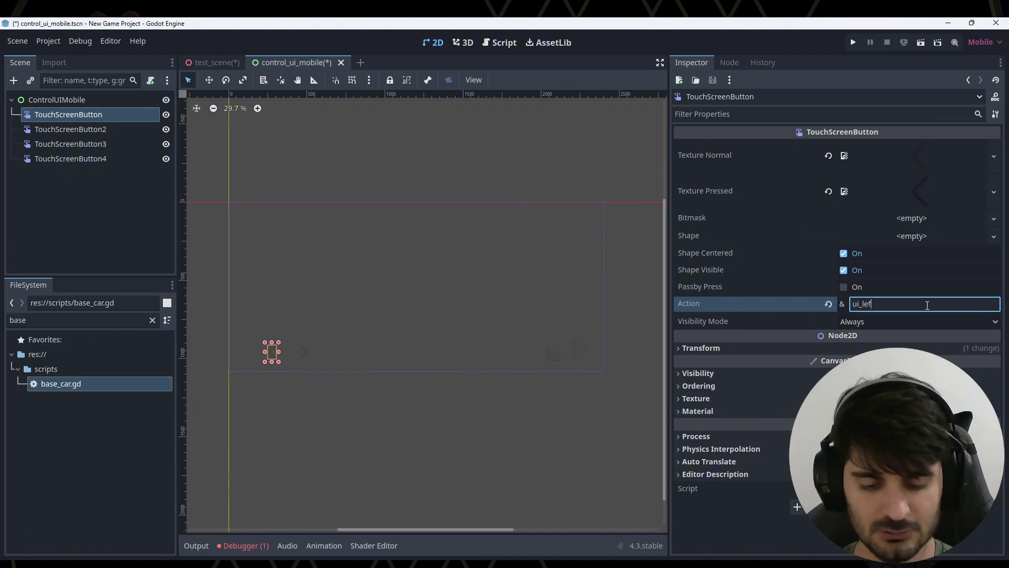
pyautogui.press('Return')
# Assign ui_right, ui_down and ui_up to TouchScreenButtons 2–4 and save control_ui_mobile
pyautogui.click(65, 130)
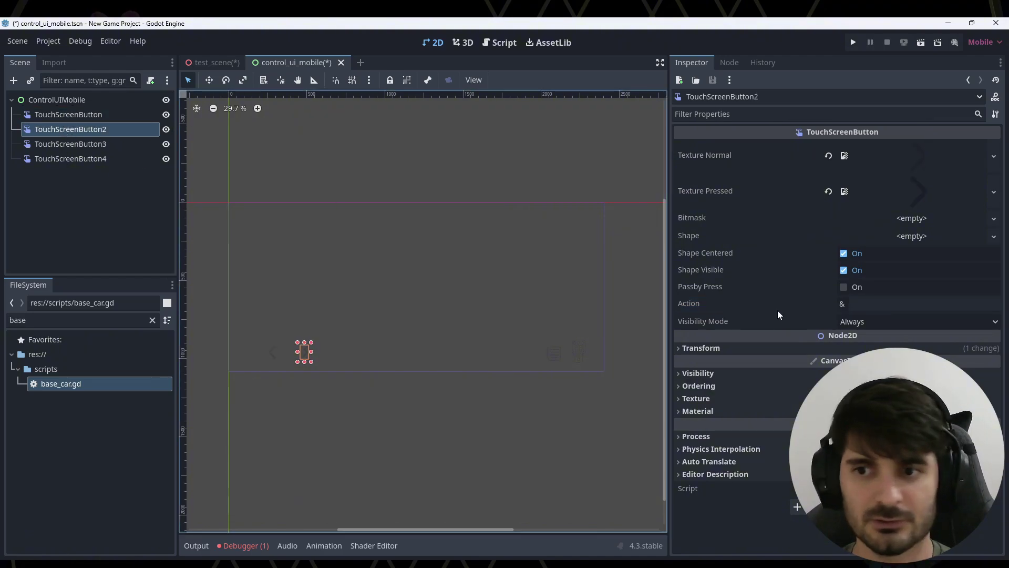
pyautogui.click(866, 310)
pyautogui.write('ui_right')
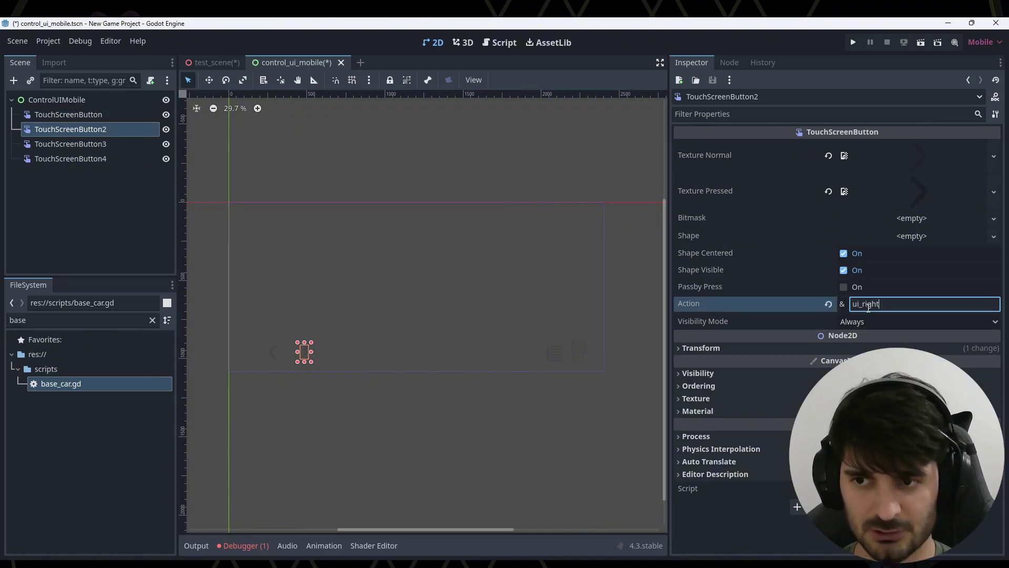
pyautogui.click(93, 144)
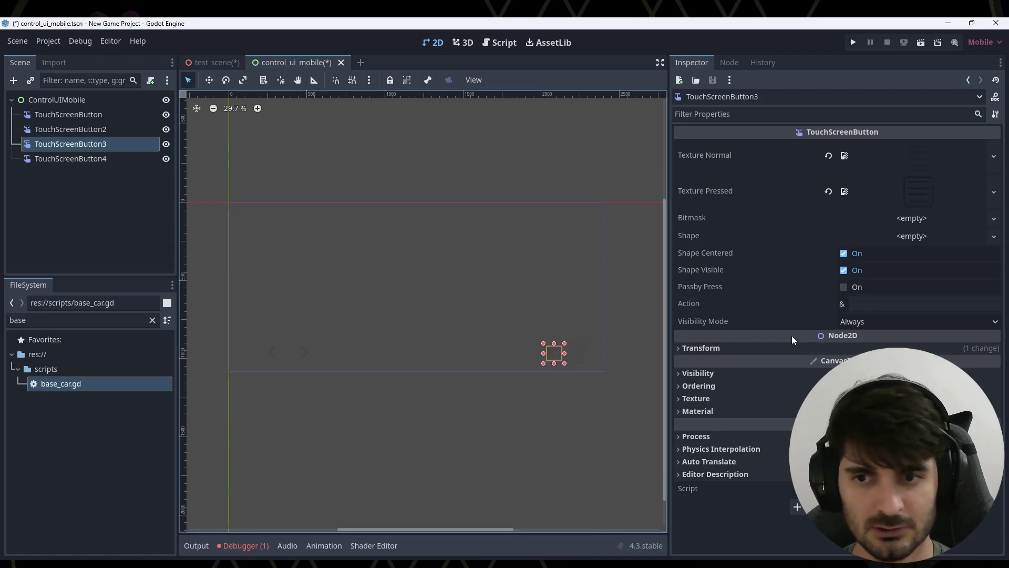
pyautogui.click(863, 307)
pyautogui.write('ui_')
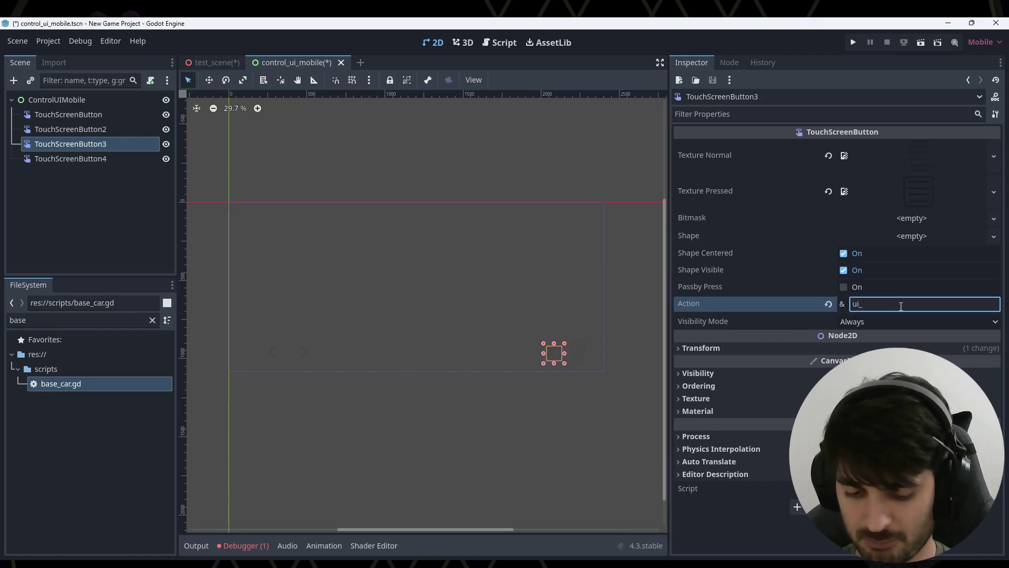
pyautogui.write('dopw')
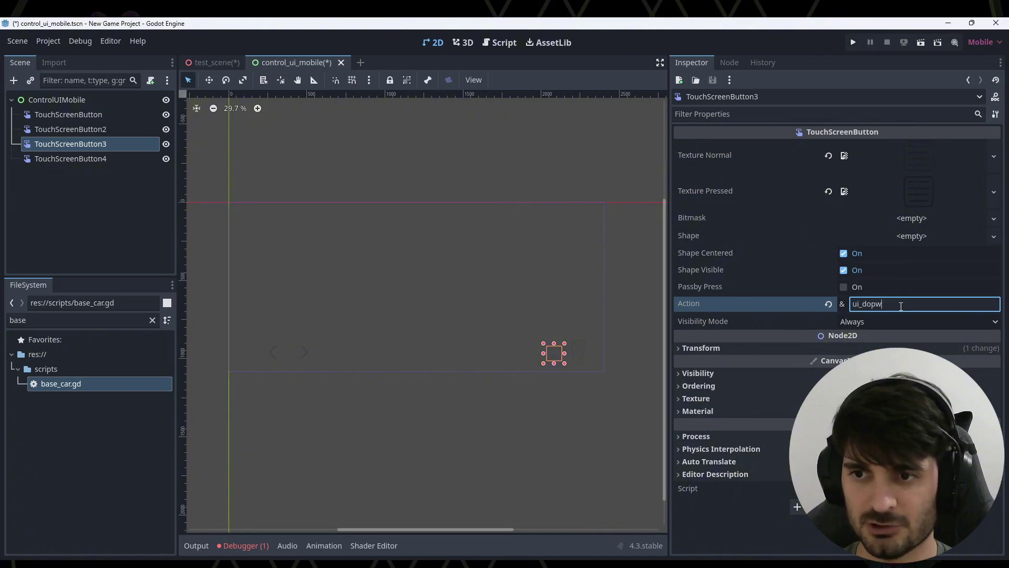
pyautogui.write('n')
pyautogui.press('Return')
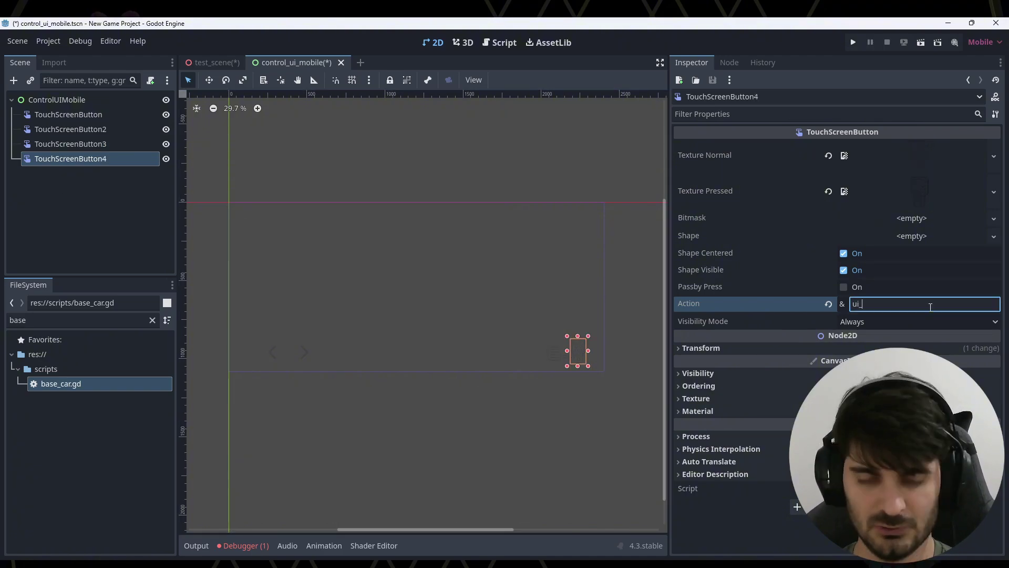
pyautogui.write('up')
pyautogui.press('Return')
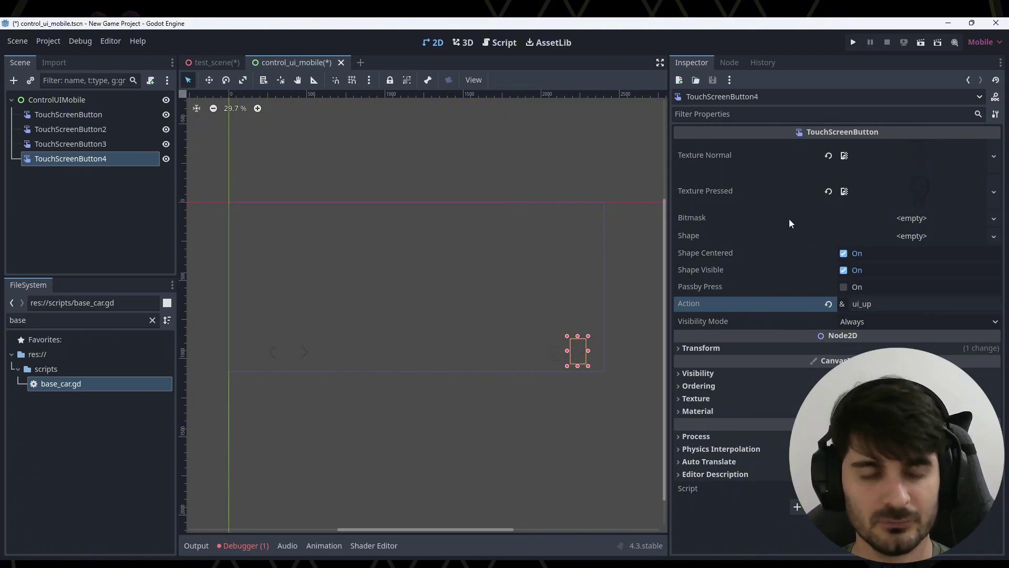
pyautogui.hotkey('ctrl', 's')
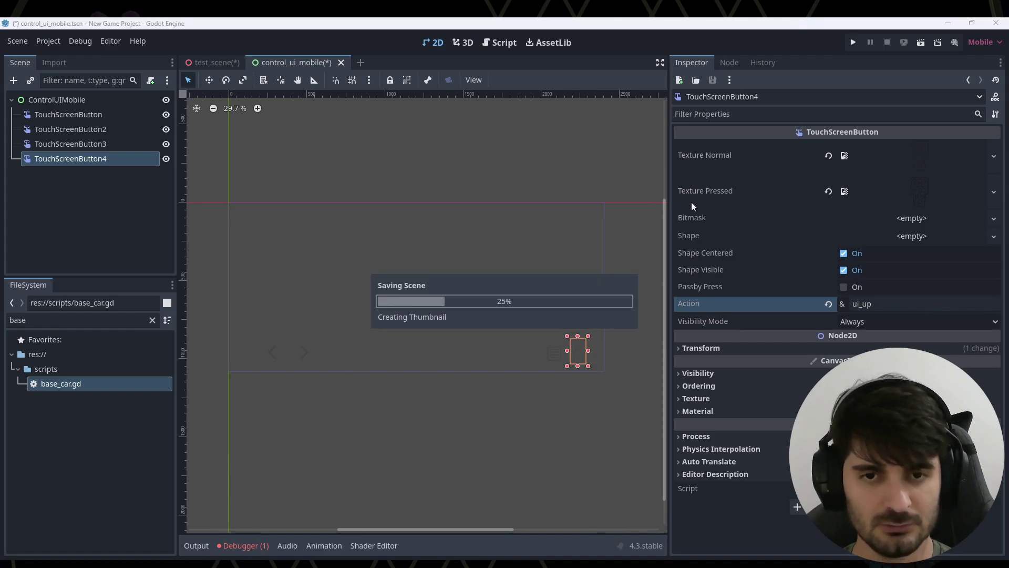
# Run the project from test_scene, drive the car up, left and right, then close the game
pyautogui.click(204, 62)
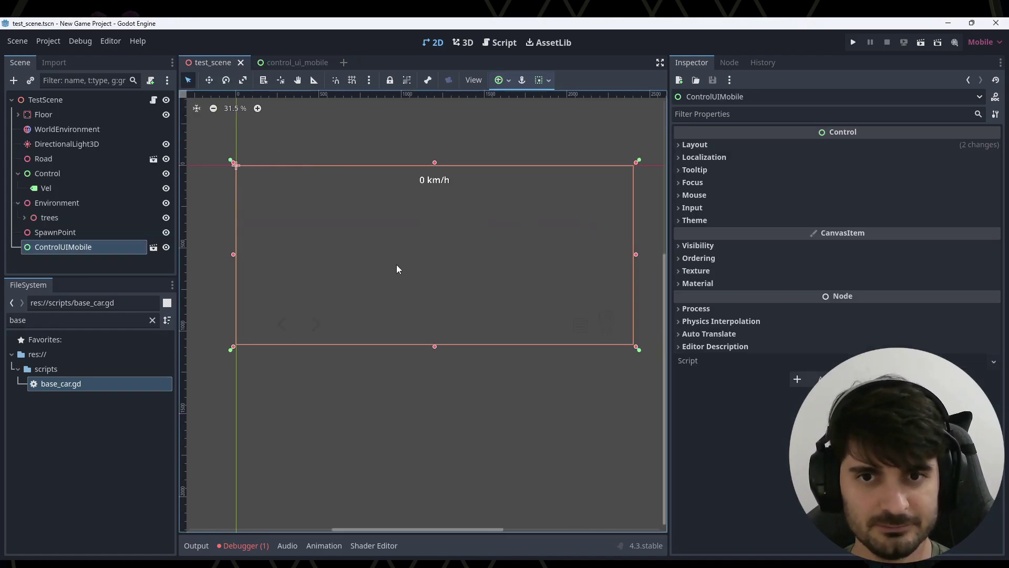
pyautogui.click(853, 42)
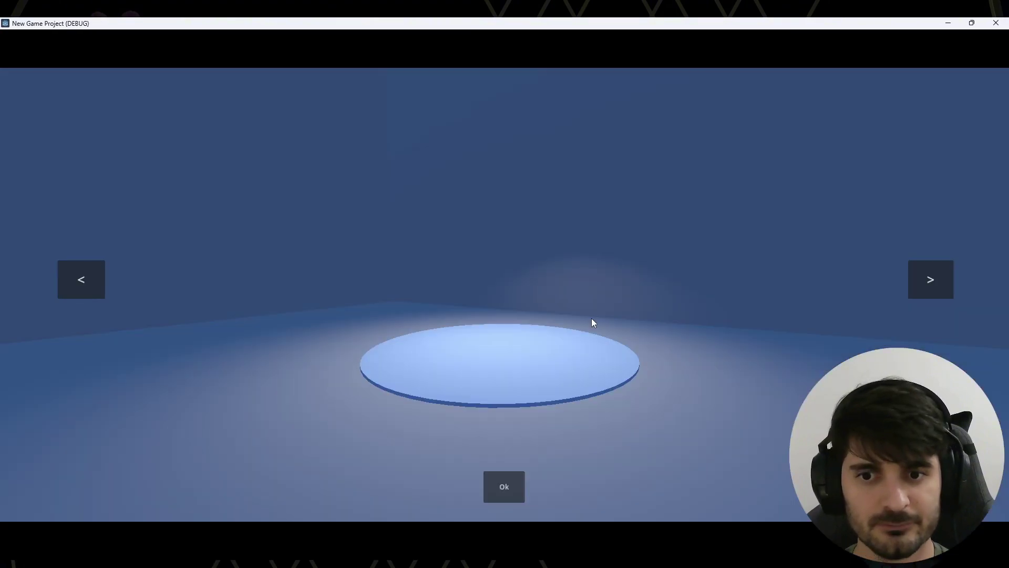
pyautogui.click(512, 481)
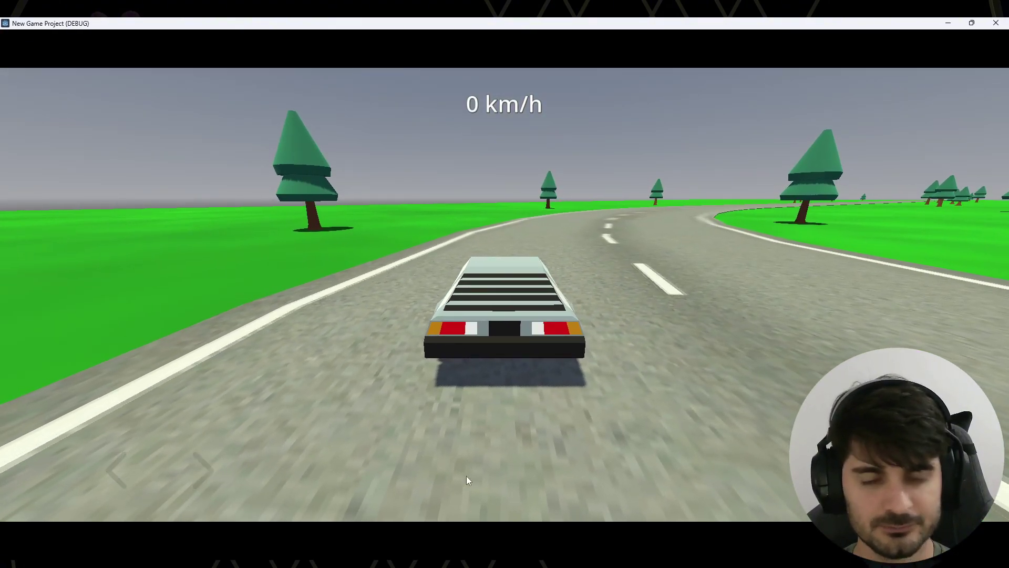
pyautogui.press('Up')
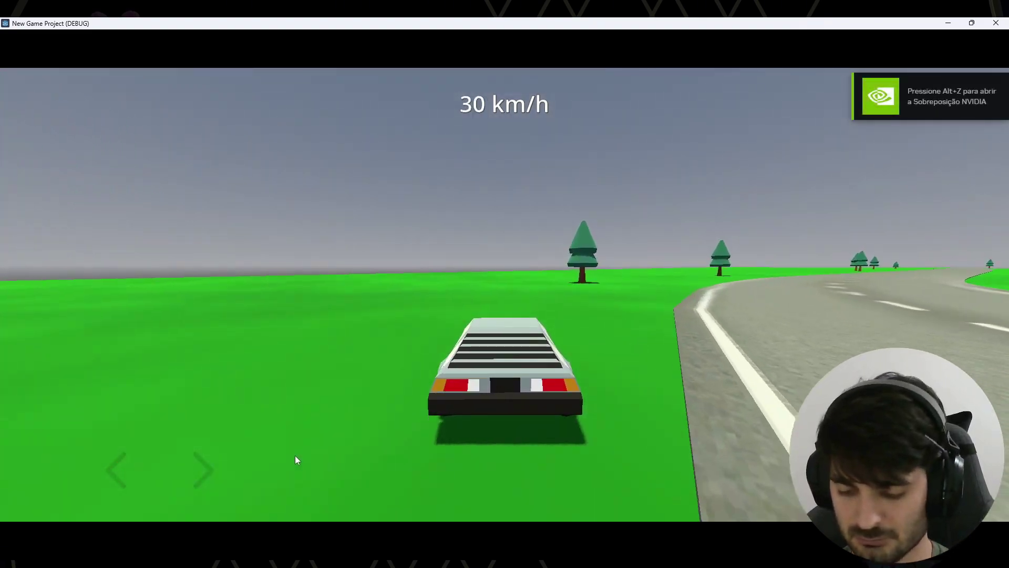
pyautogui.press('Left')
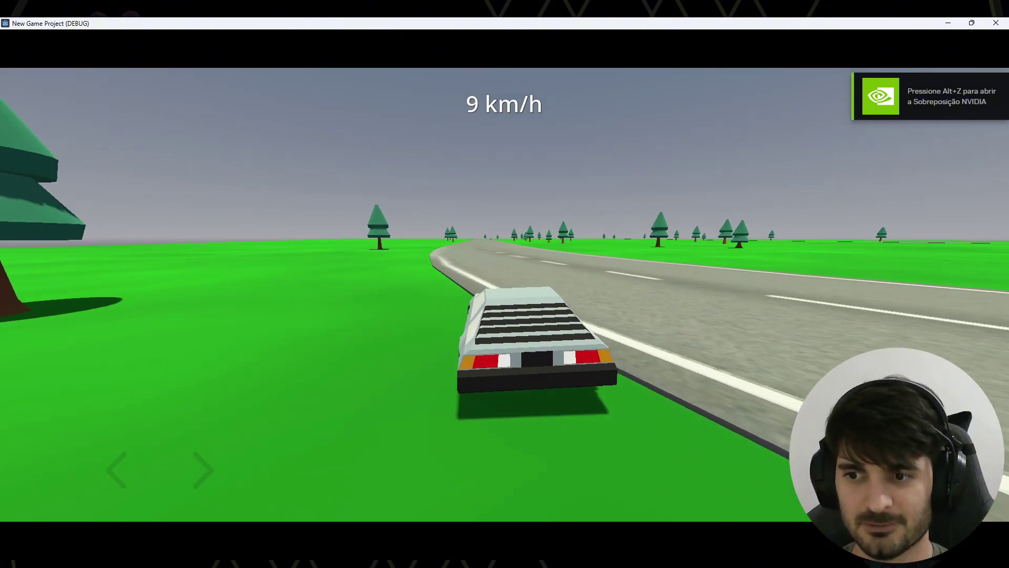
pyautogui.press('Right')
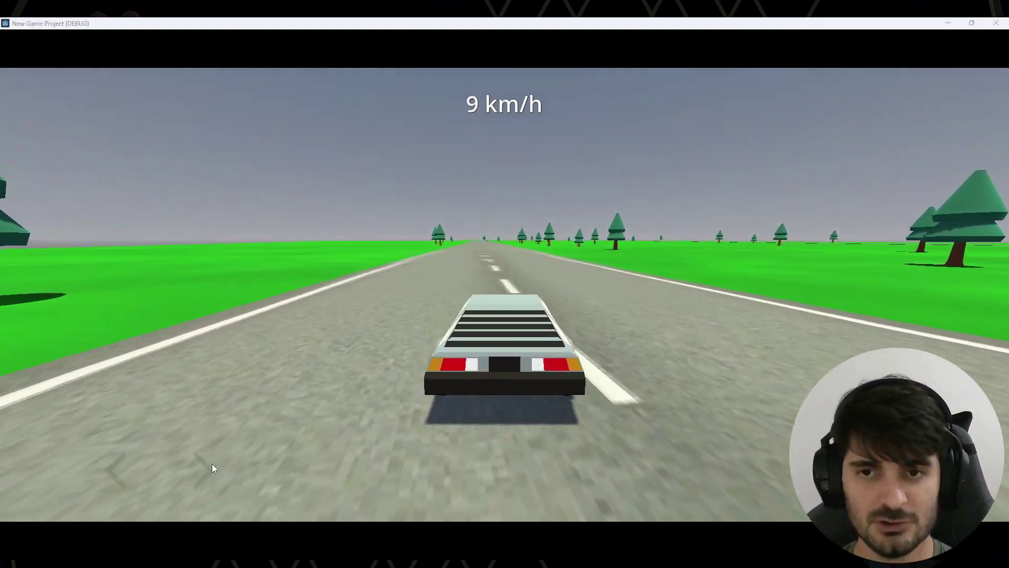
pyautogui.hotkey('alt', 'F4')
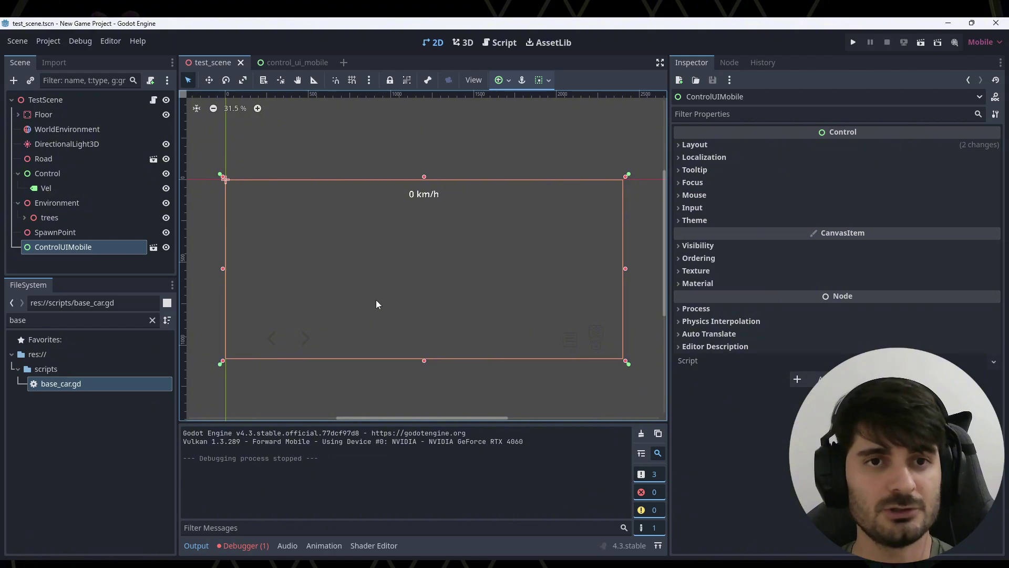
# Open base_car.gd and enlarge the code view by widening it and collapsing Output
pyautogui.click(295, 62)
pyautogui.scroll(-1, 399, 245)
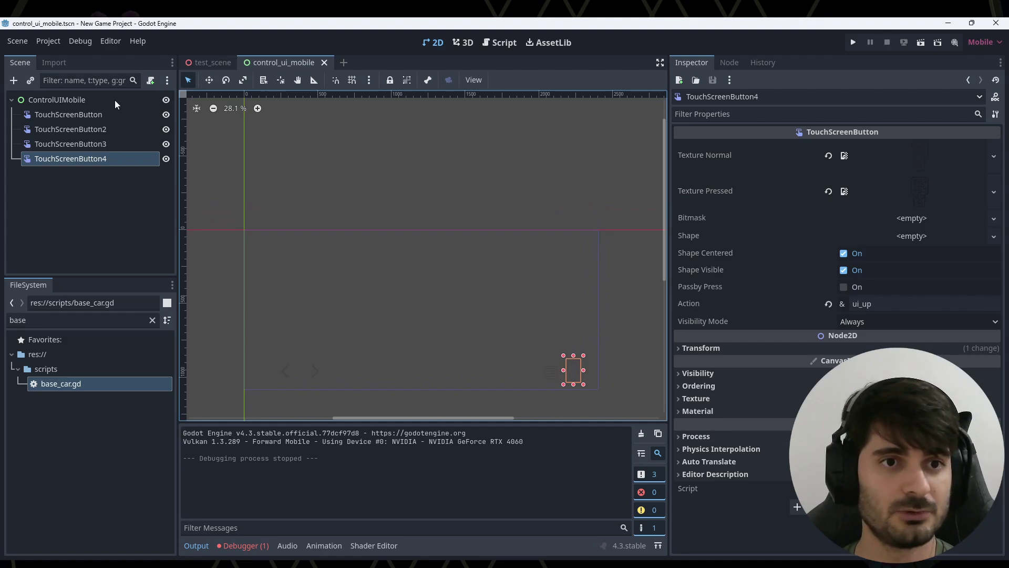
pyautogui.click(216, 62)
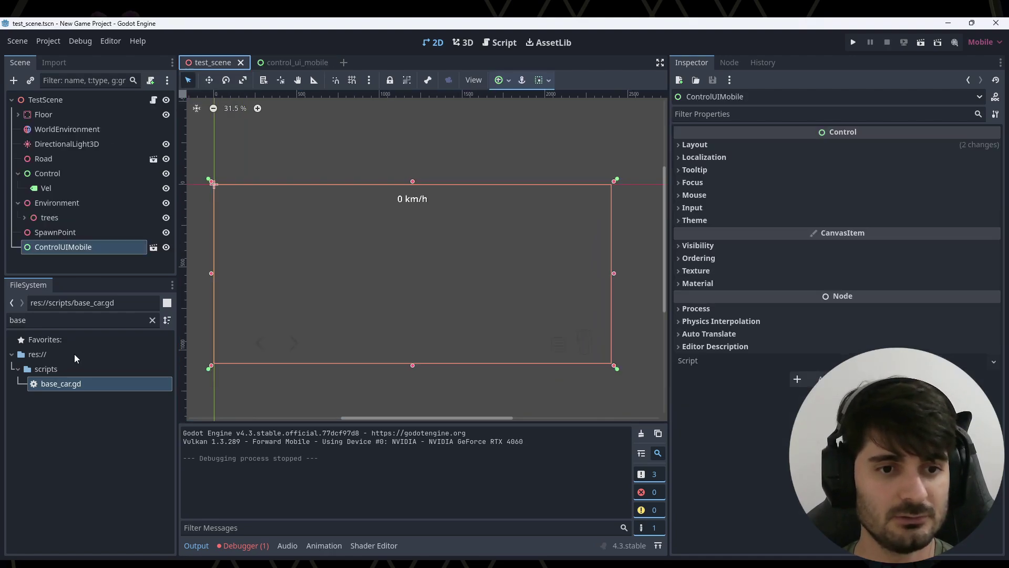
pyautogui.doubleClick(56, 382)
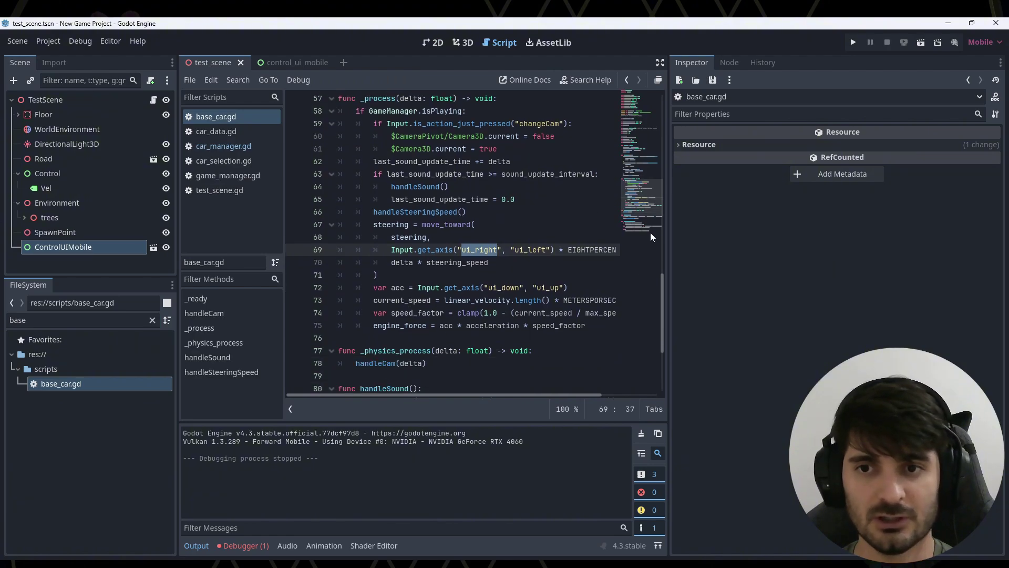
pyautogui.moveTo(663, 218); pyautogui.dragTo(810, 231)
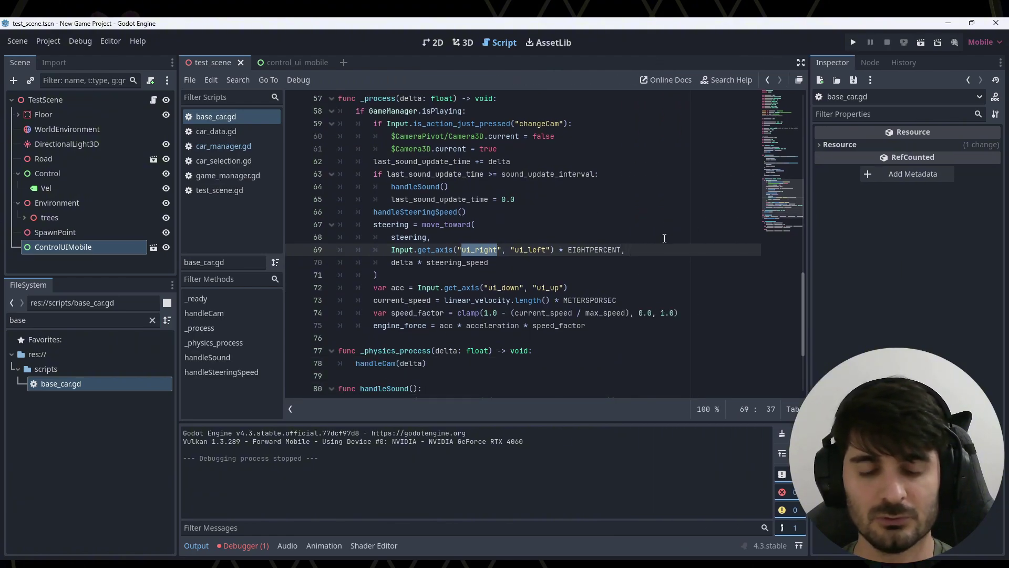
pyautogui.click(199, 545)
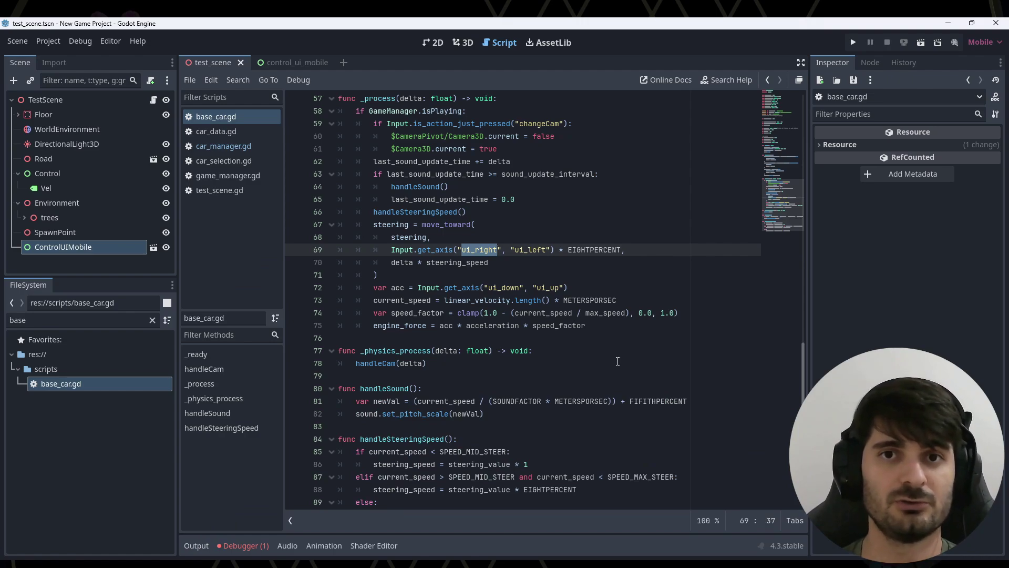
# Scroll to handleSteeringSpeed and select the whole function
pyautogui.scroll(-1, 589, 337)
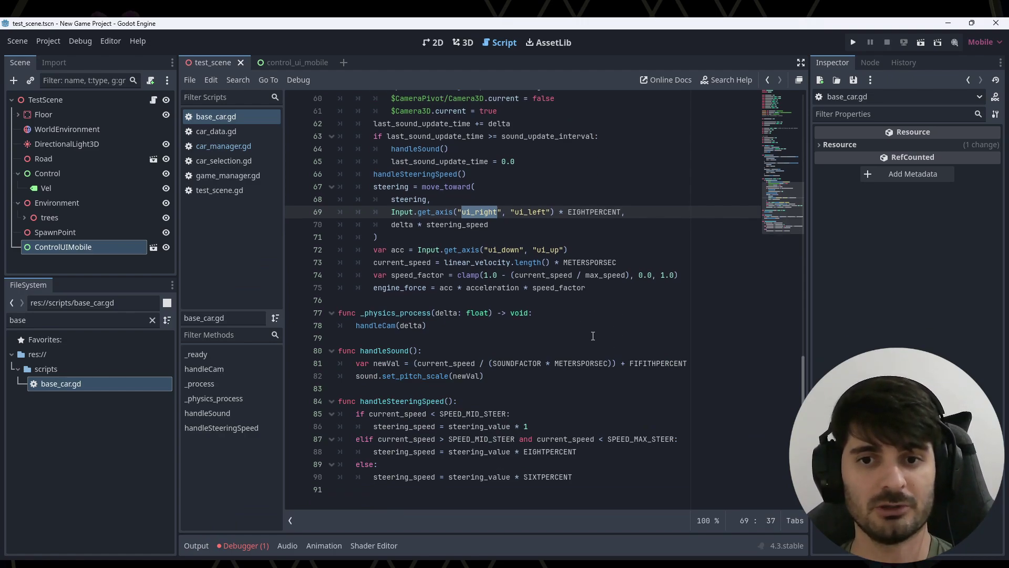
pyautogui.scroll(1, 593, 336)
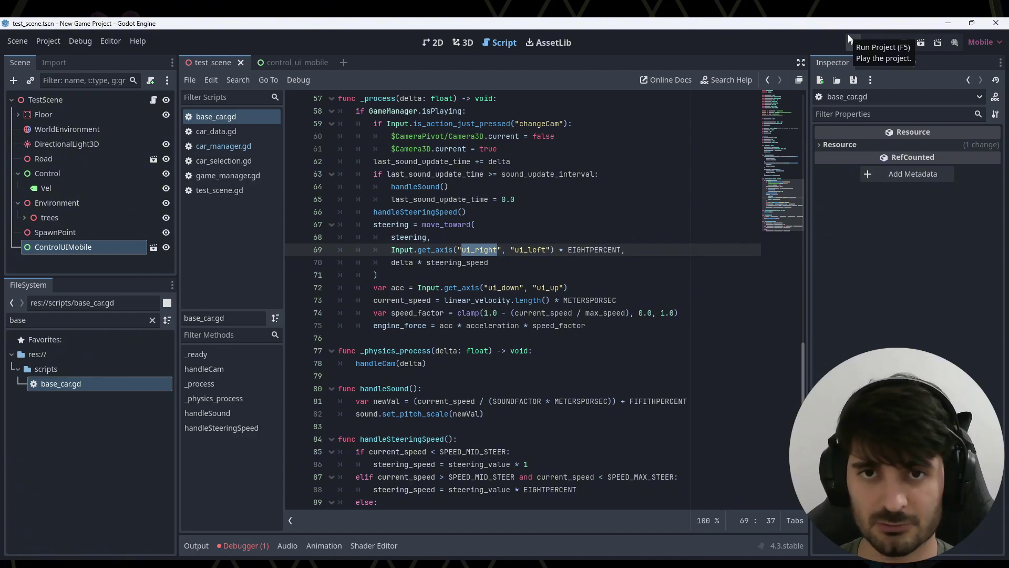
pyautogui.scroll(-1, 610, 265)
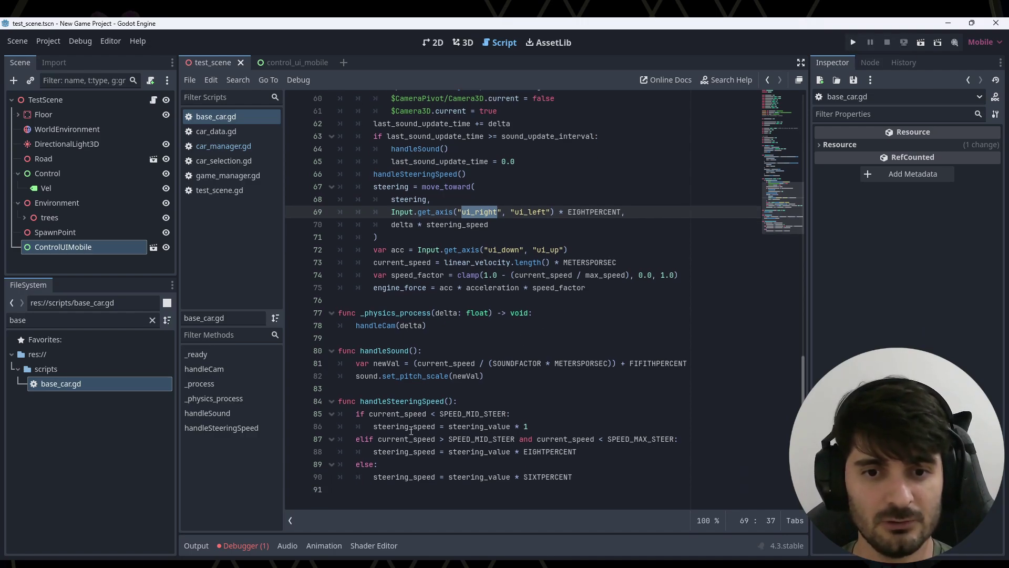
pyautogui.moveTo(339, 401)
pyautogui.mouseDown()
pyautogui.moveTo(547, 417)
pyautogui.moveTo(609, 477)
pyautogui.mouseUp()
pyautogui.click(610, 477)
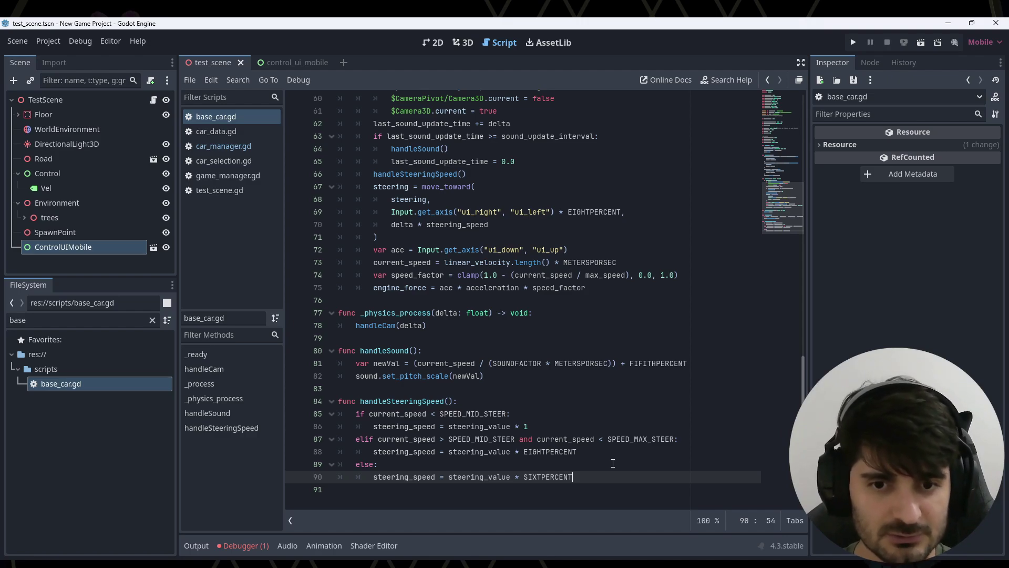
# Highlight SPEED_MID_STEER and the steering multipliers on lines 86, 88 and 90
pyautogui.doubleClick(474, 414)
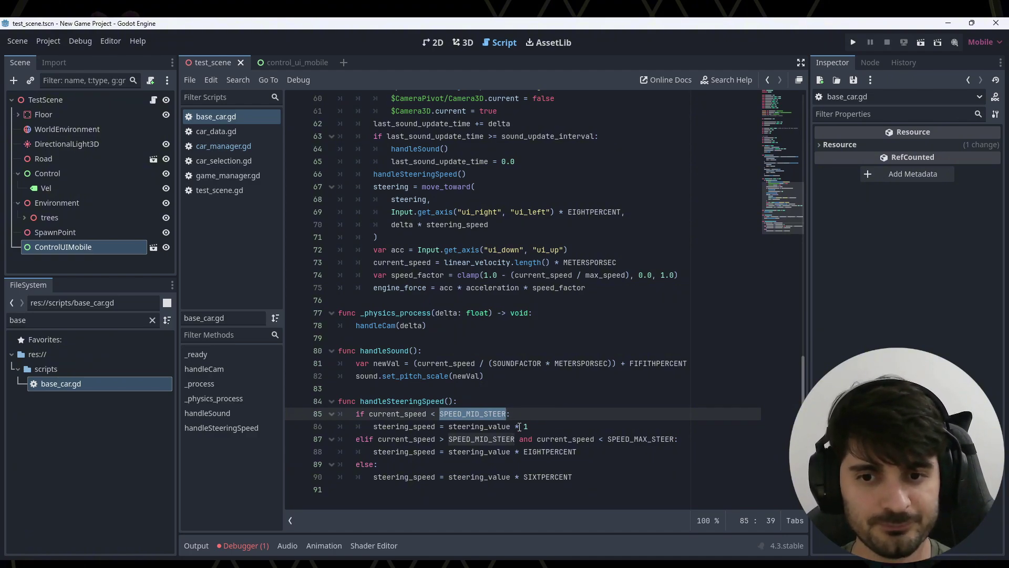
pyautogui.moveTo(528, 426); pyautogui.dragTo(373, 427)
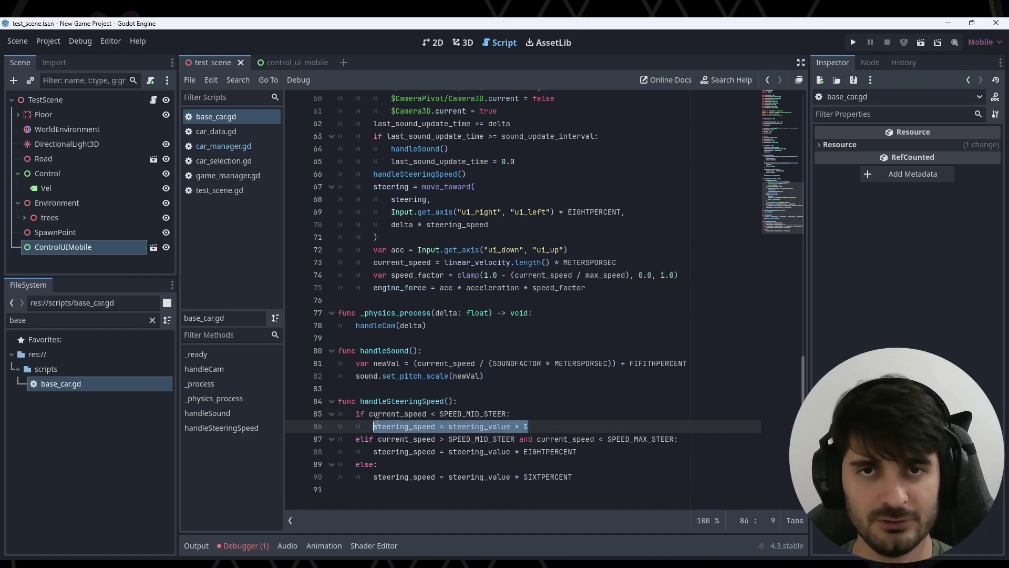
pyautogui.click(419, 426)
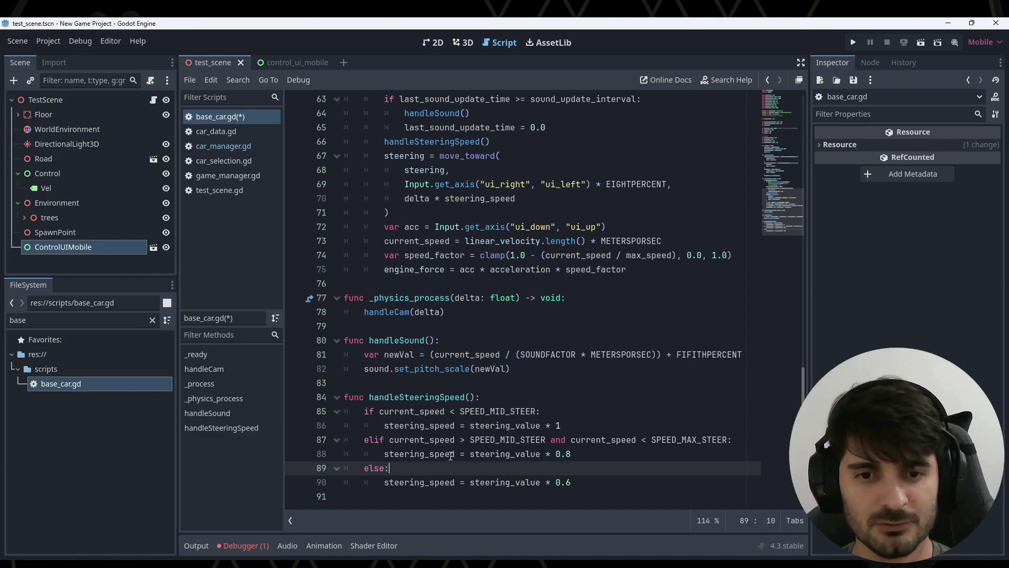
pyautogui.click(587, 427)
pyautogui.moveTo(586, 427); pyautogui.dragTo(547, 425)
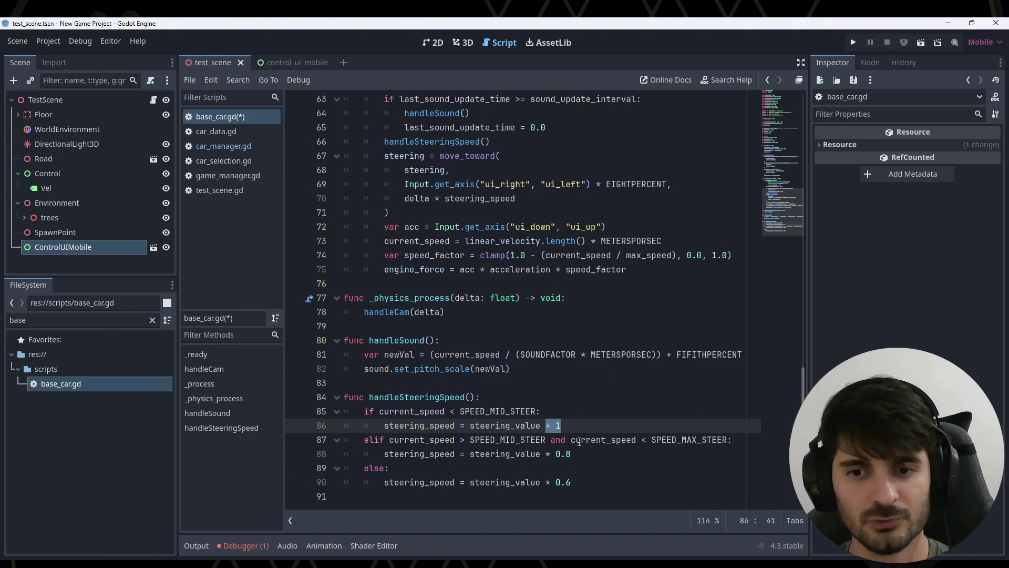
pyautogui.moveTo(572, 454); pyautogui.dragTo(471, 454)
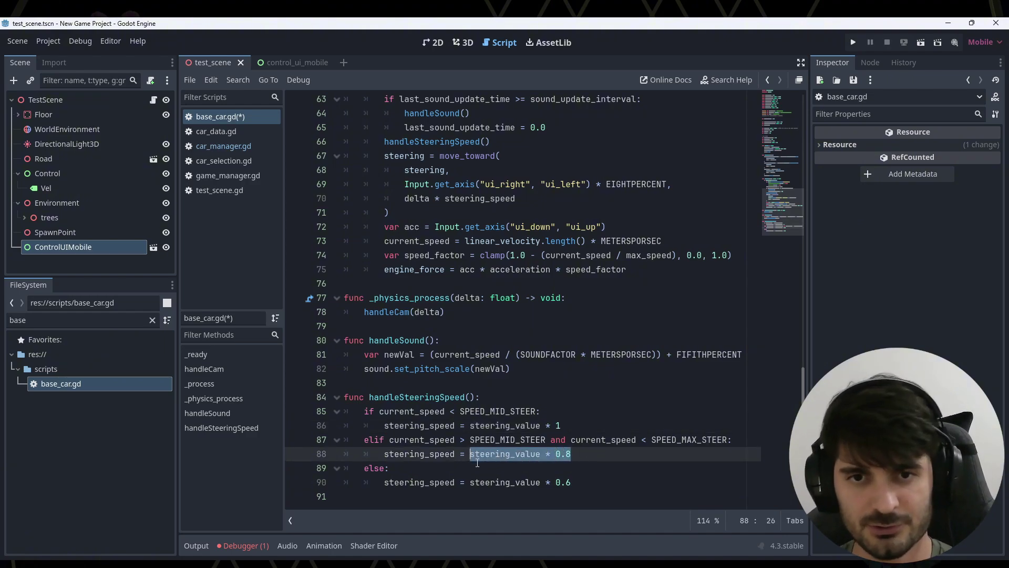
pyautogui.moveTo(576, 481); pyautogui.dragTo(384, 482)
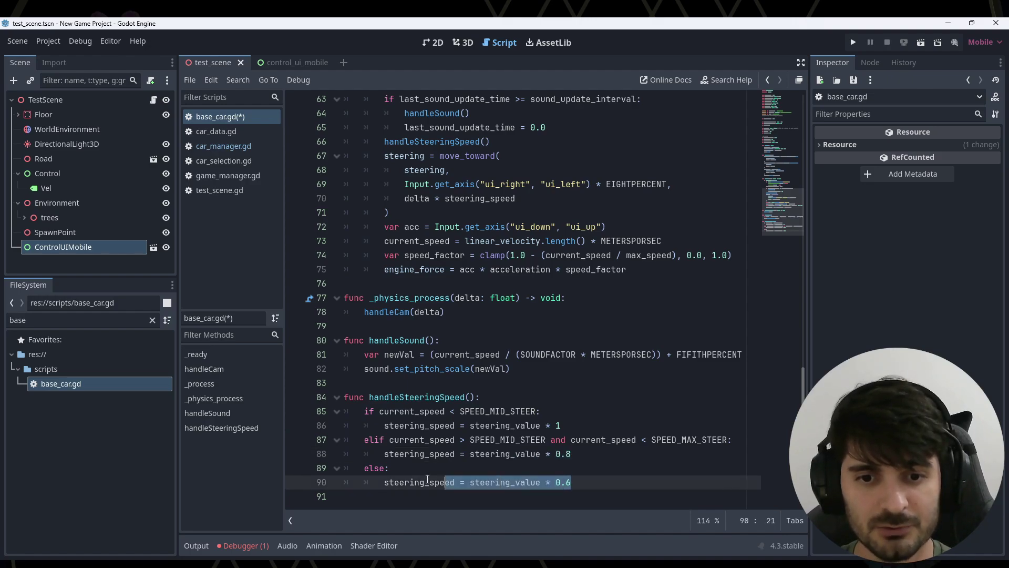
pyautogui.click(585, 477)
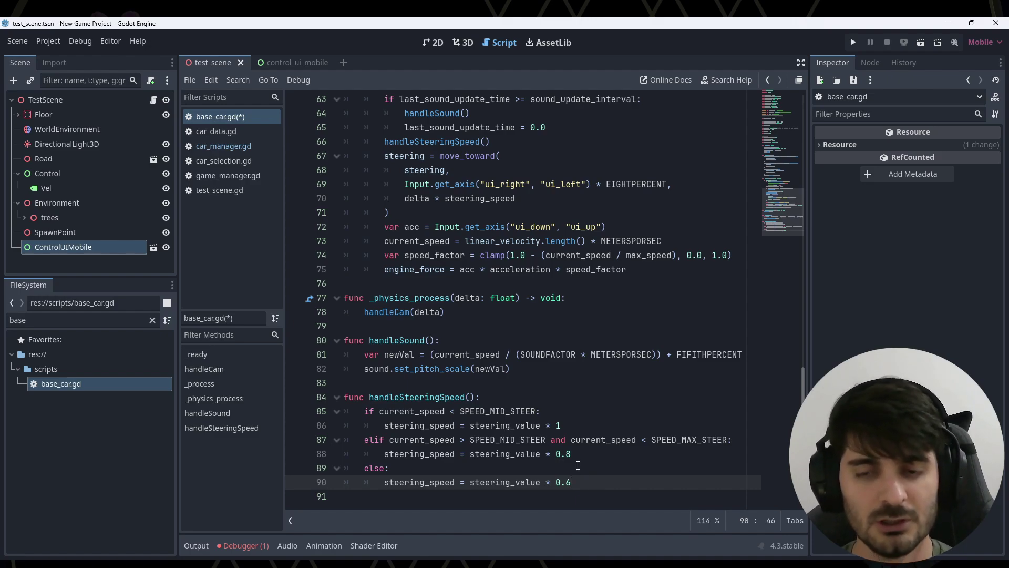
# Undo the literal 0.8/0.6 edits, save base_car.gd, and select the constants on lines 7–12
pyautogui.hotkey('ctrl', 'z')
pyautogui.hotkey('ctrl', 'z')
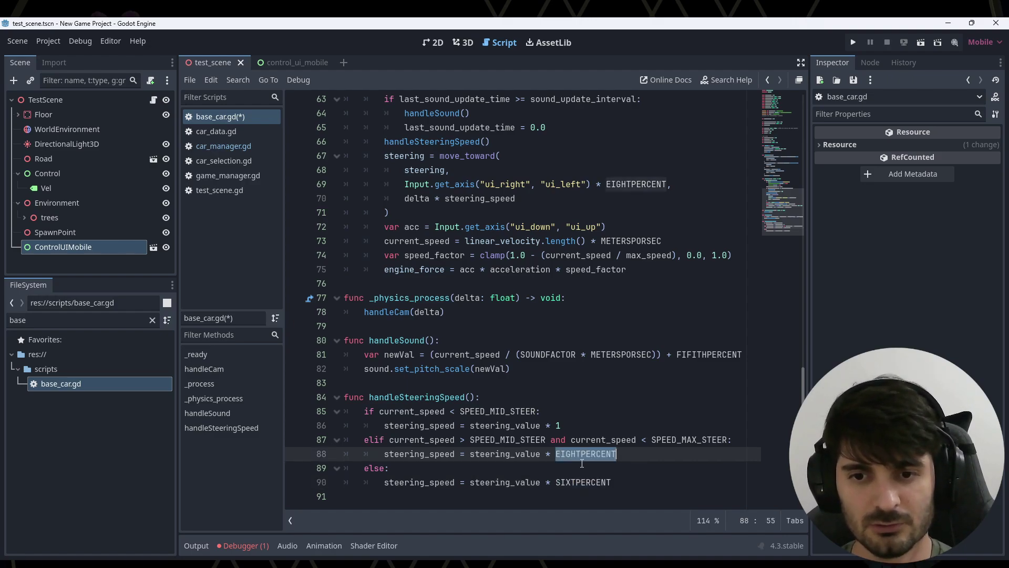
pyautogui.hotkey('ctrl', 's')
pyautogui.scroll(20, 529, 179)
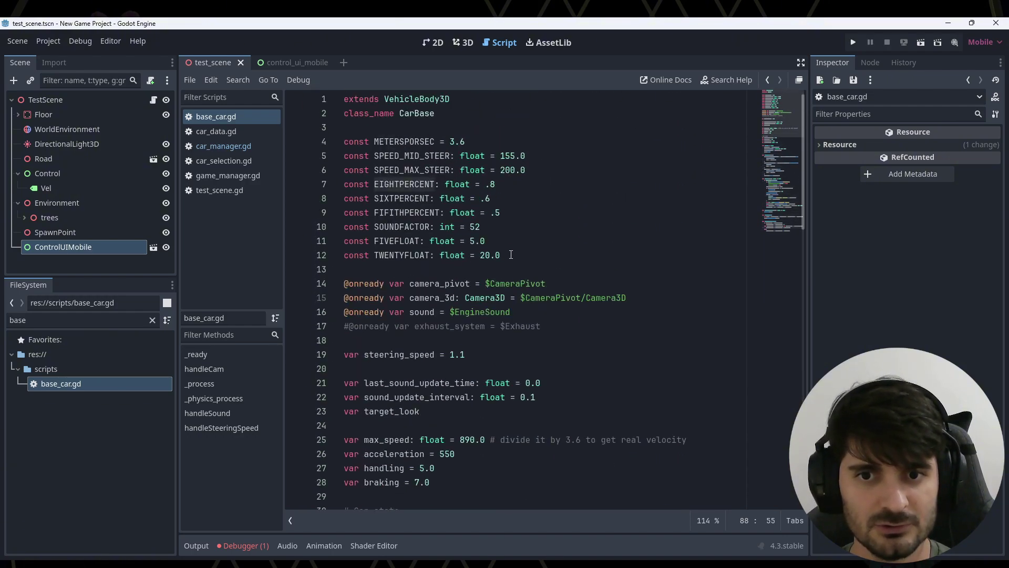
pyautogui.moveTo(511, 255); pyautogui.dragTo(345, 185)
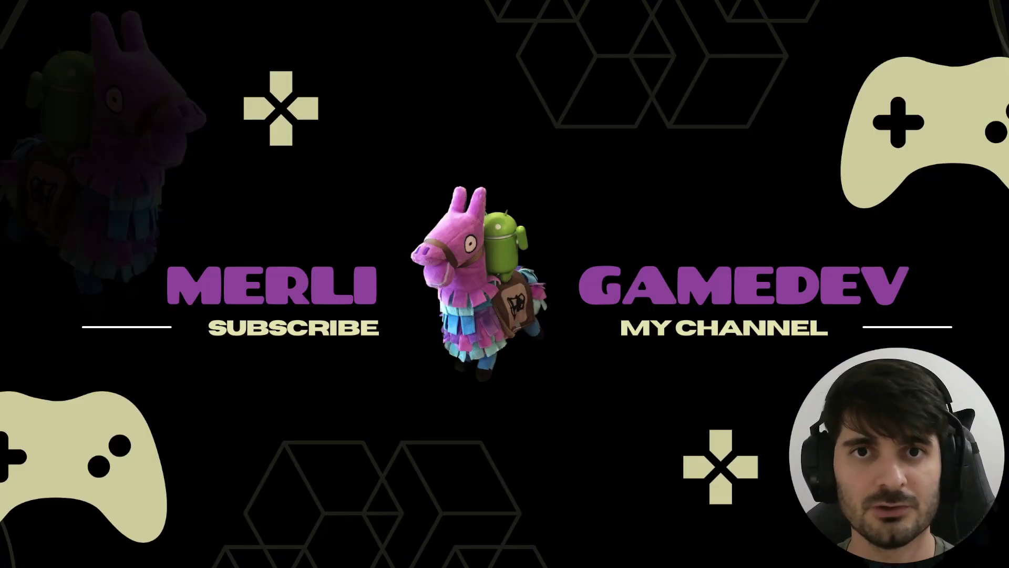